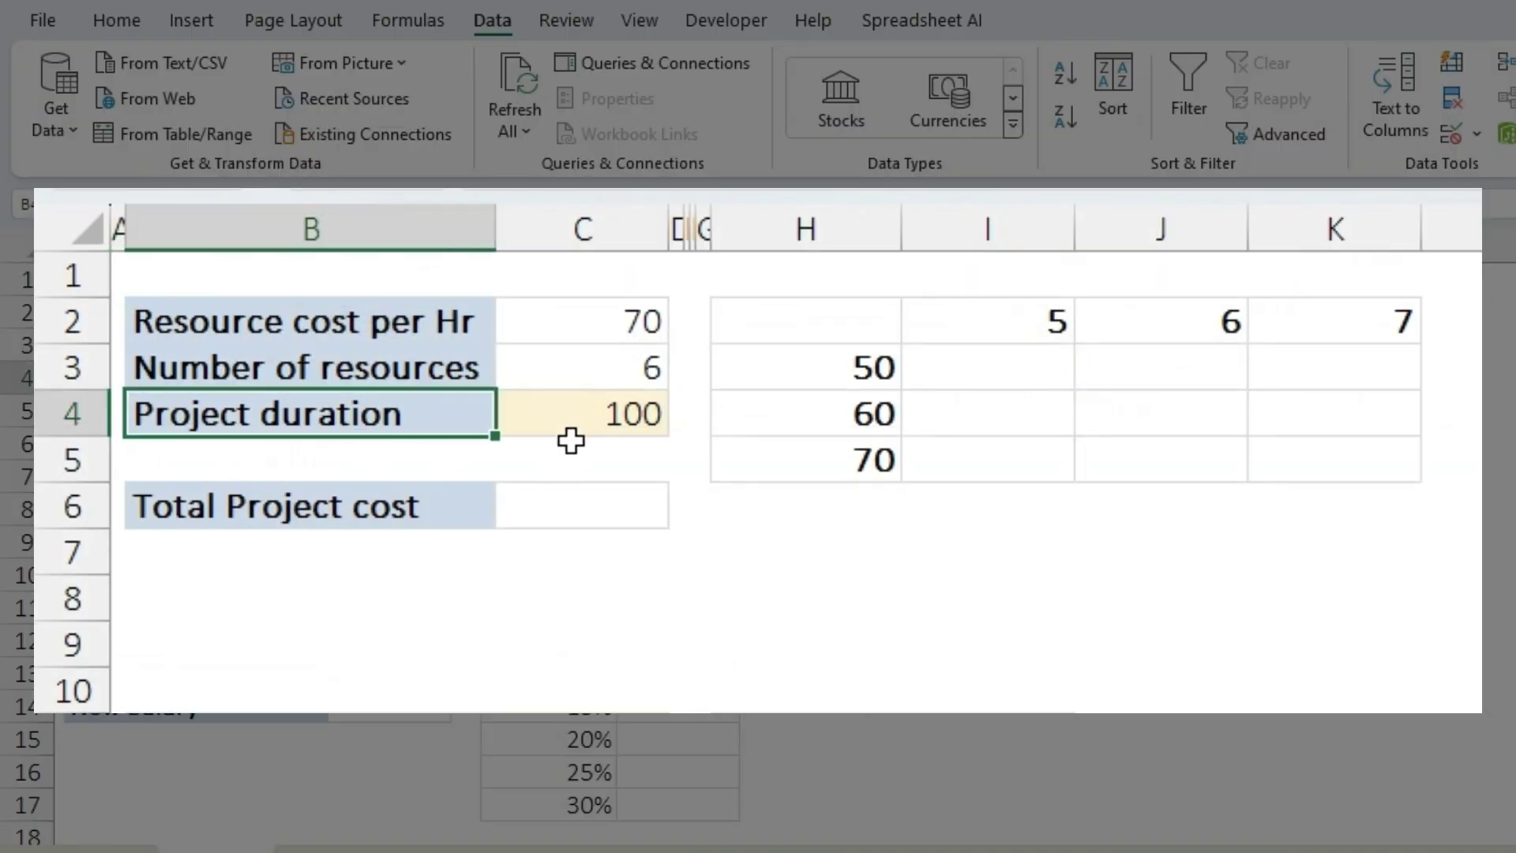
Step: Build the formula =C2*C3*C4 in the Total Project cost cell C6
left_click(576, 435)
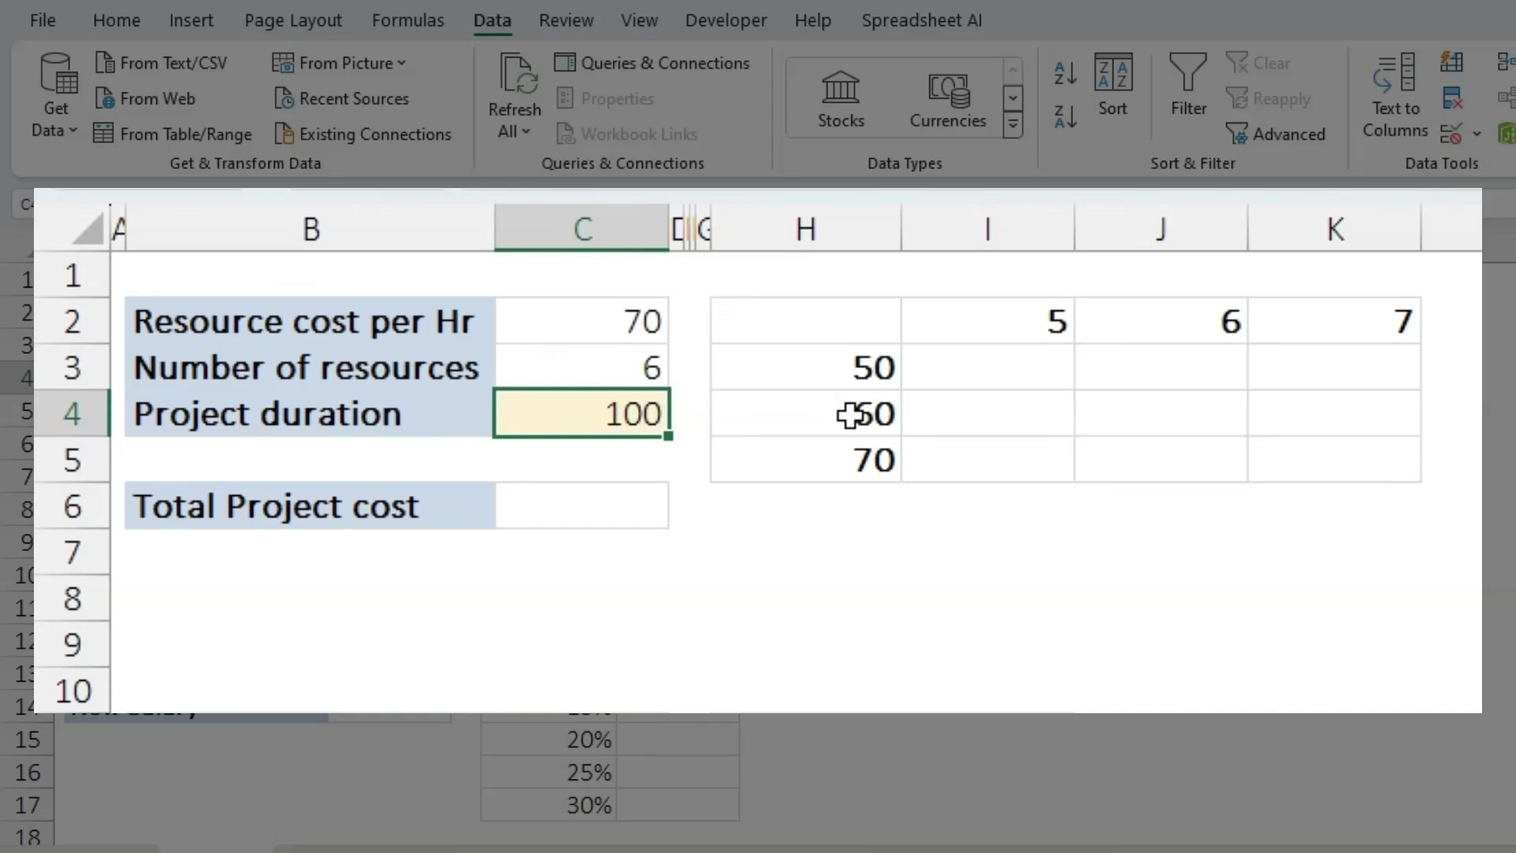
left_click(553, 514)
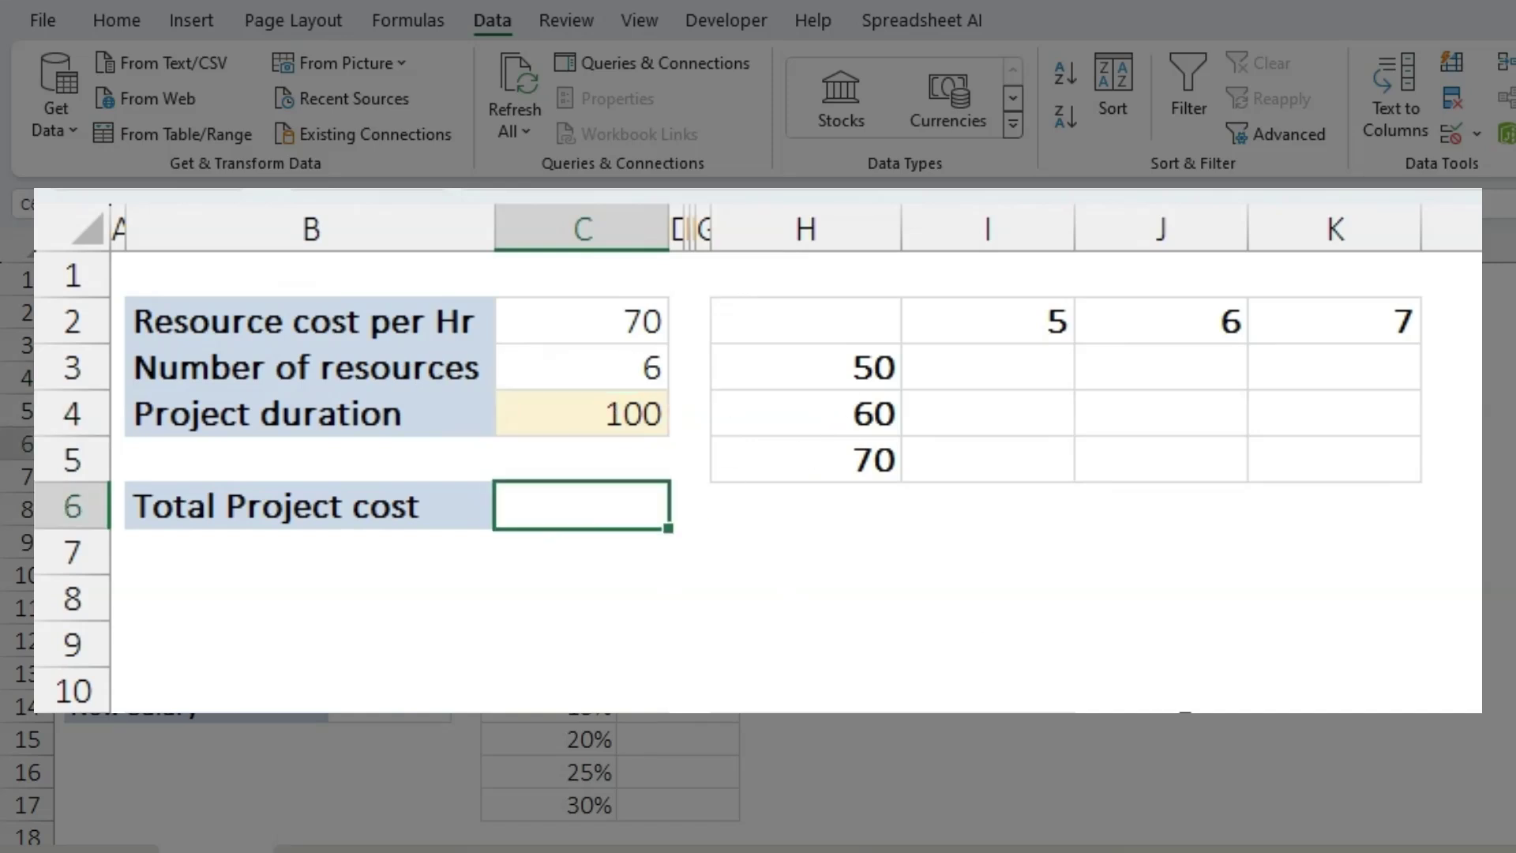
type("=")
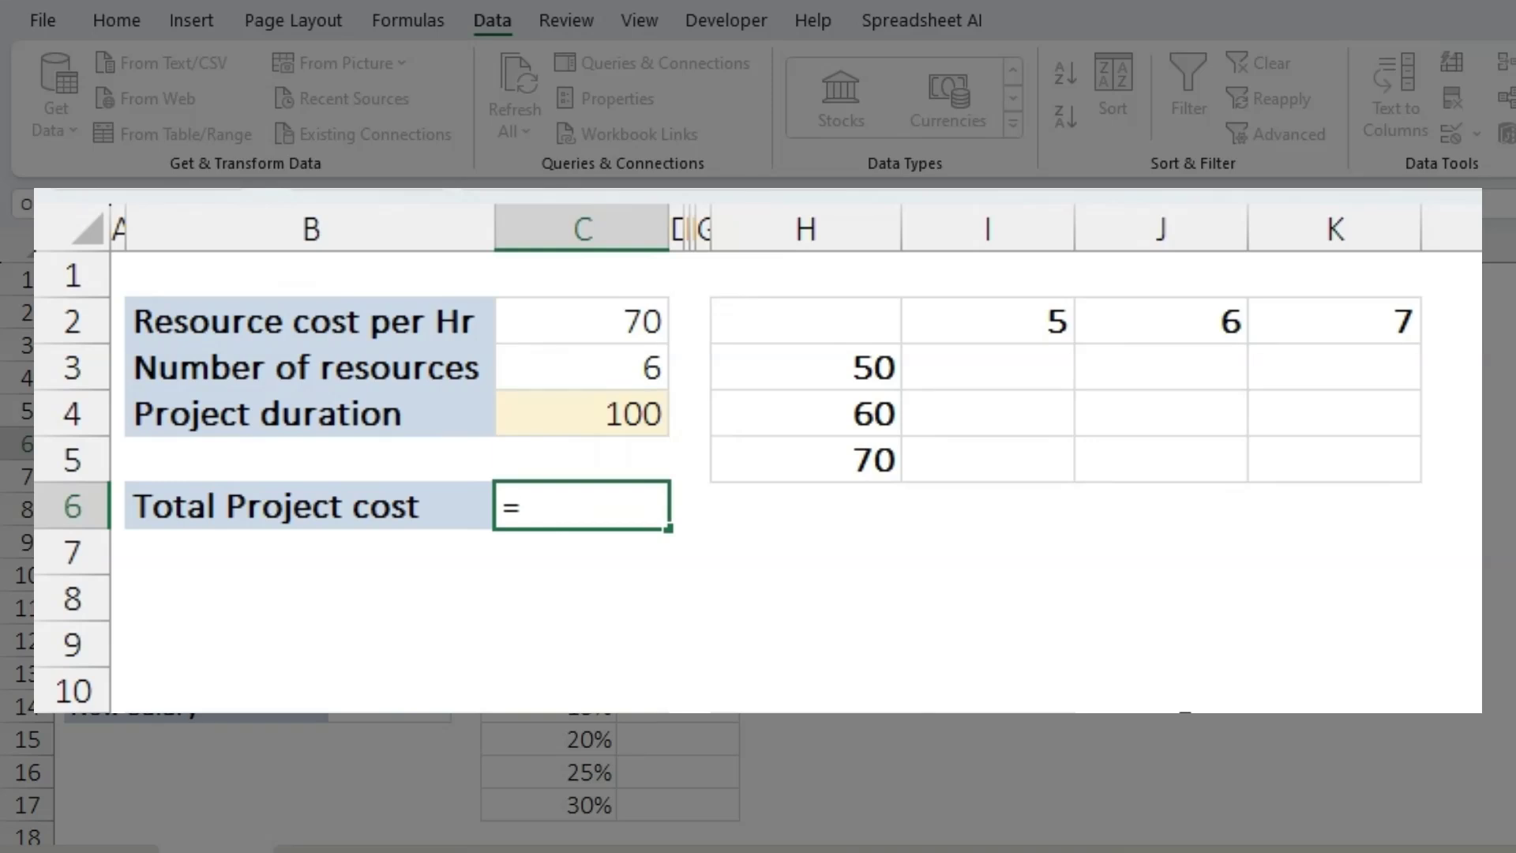
left_click(528, 327)
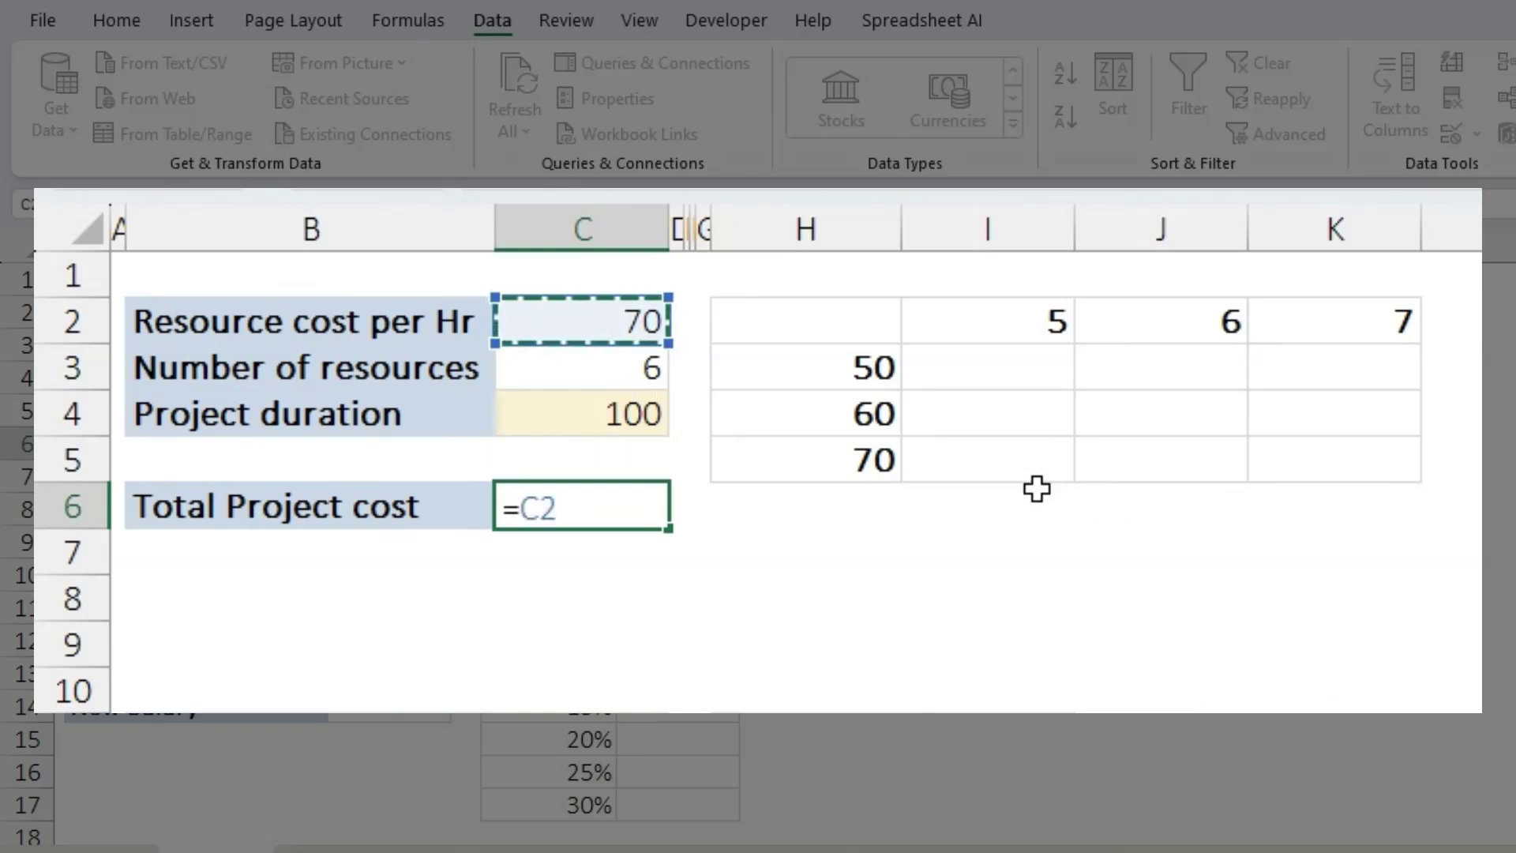
type("*")
left_click(659, 373)
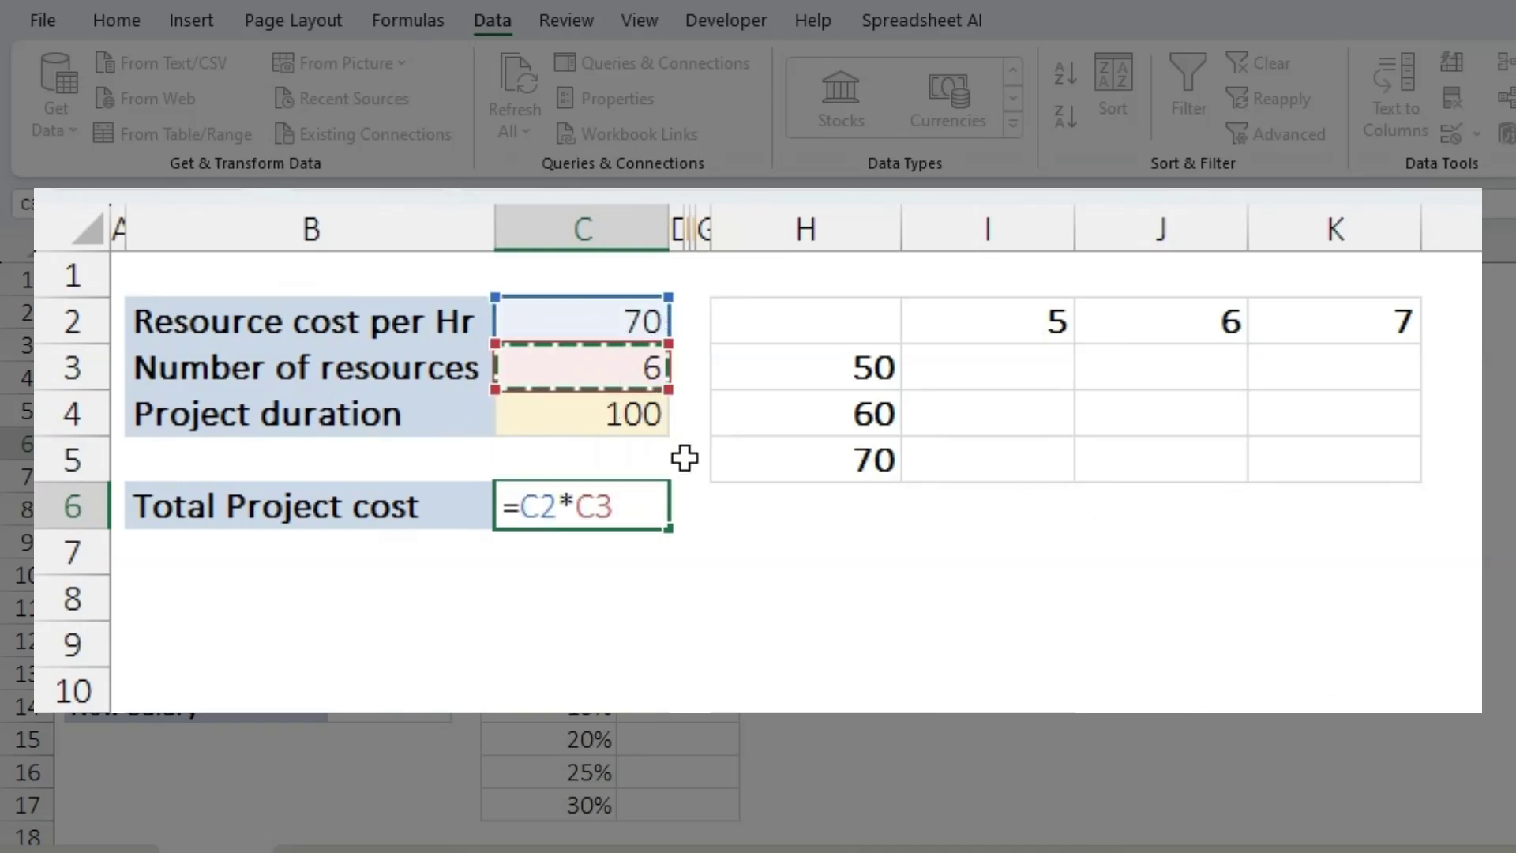
type("*")
left_click(577, 424)
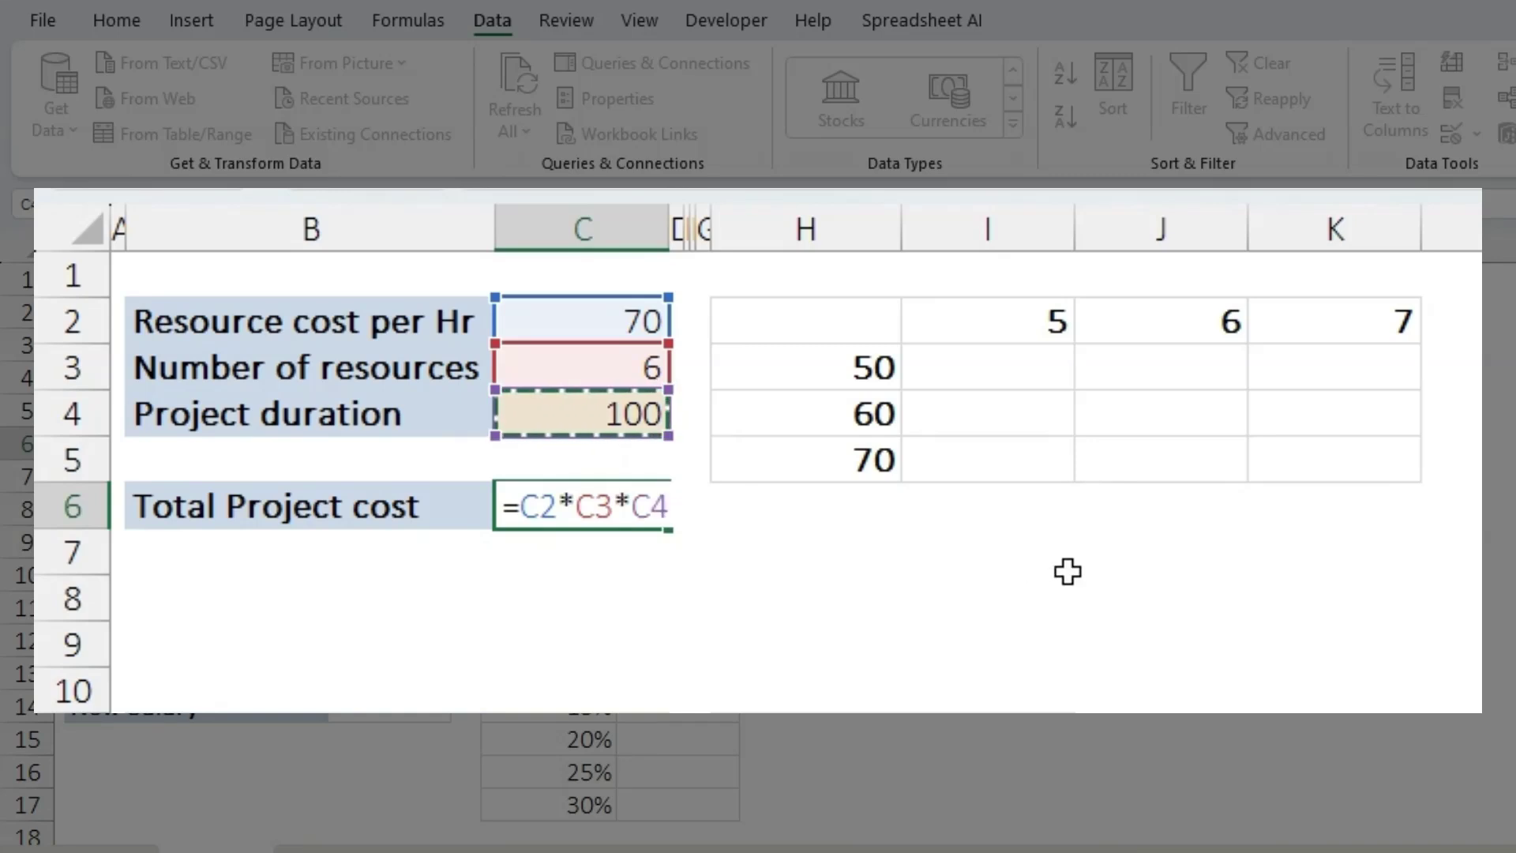
Step: Commit the total cost formula so Total Project cost shows 42,000
key("Return")
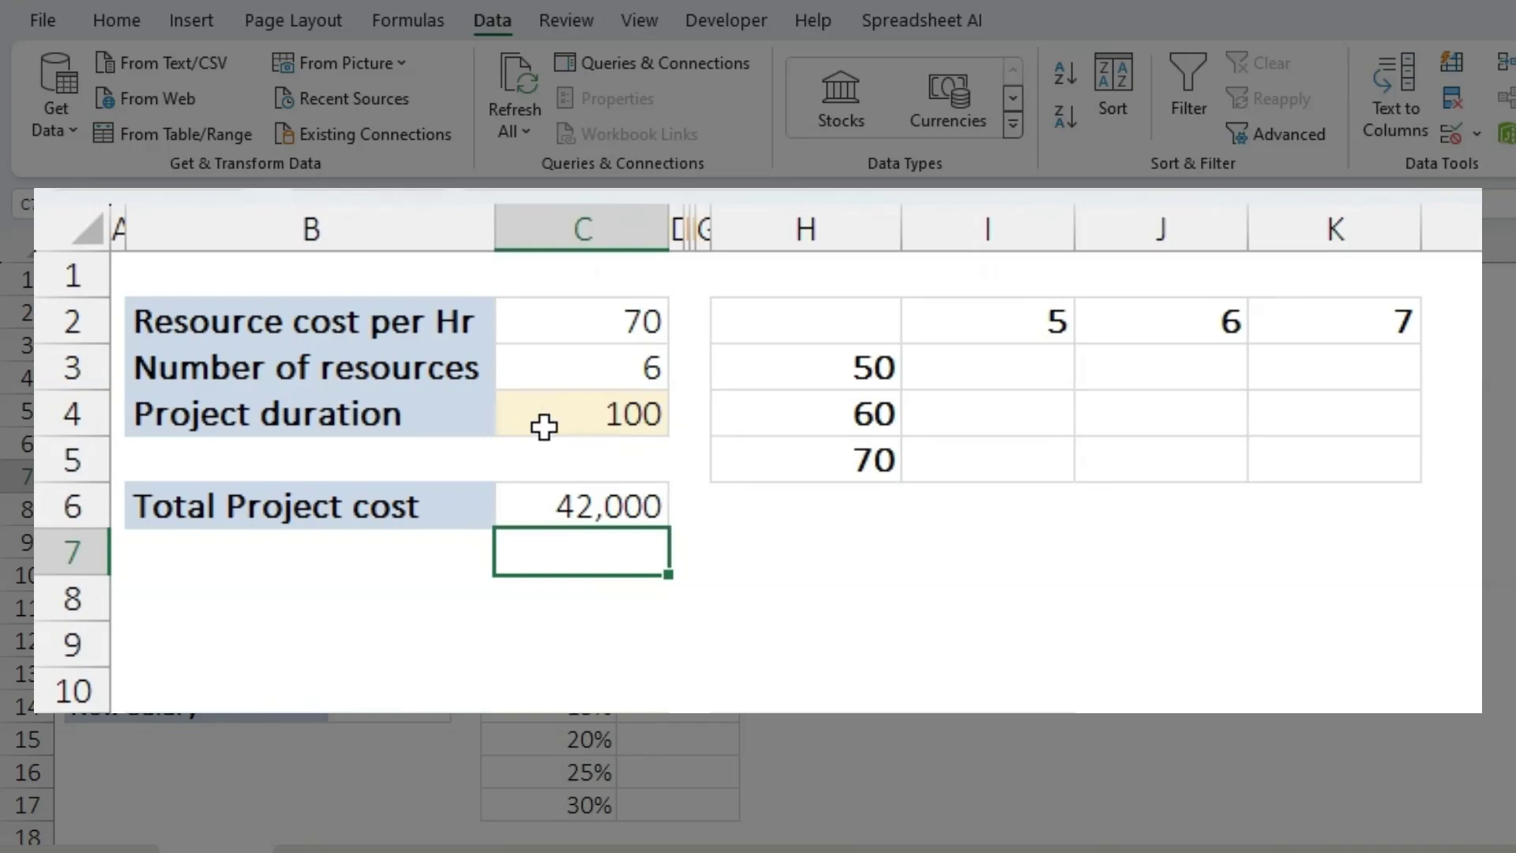
left_click(565, 373)
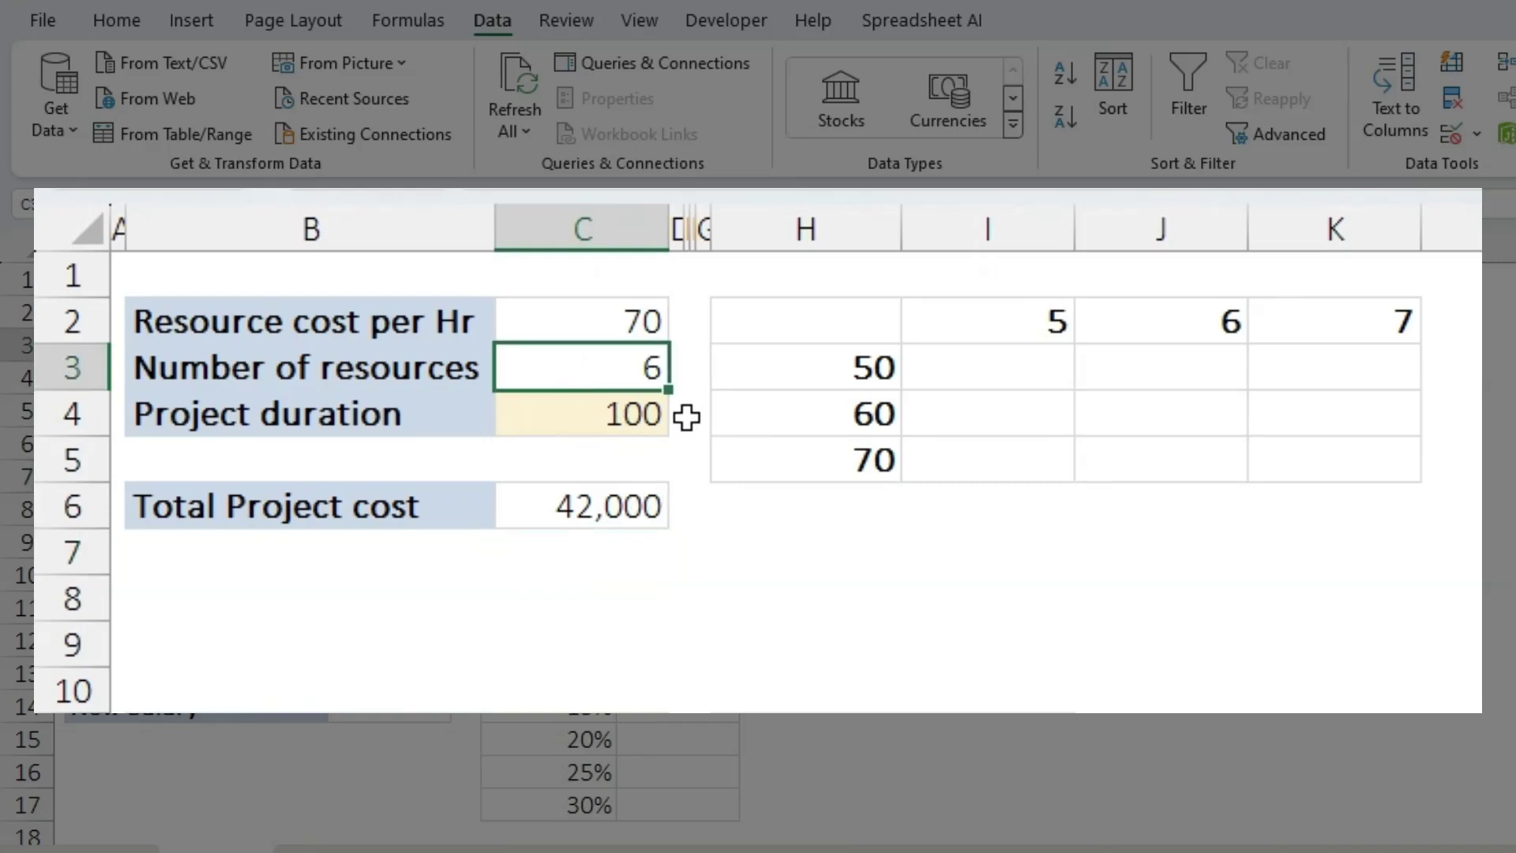
left_click(615, 330)
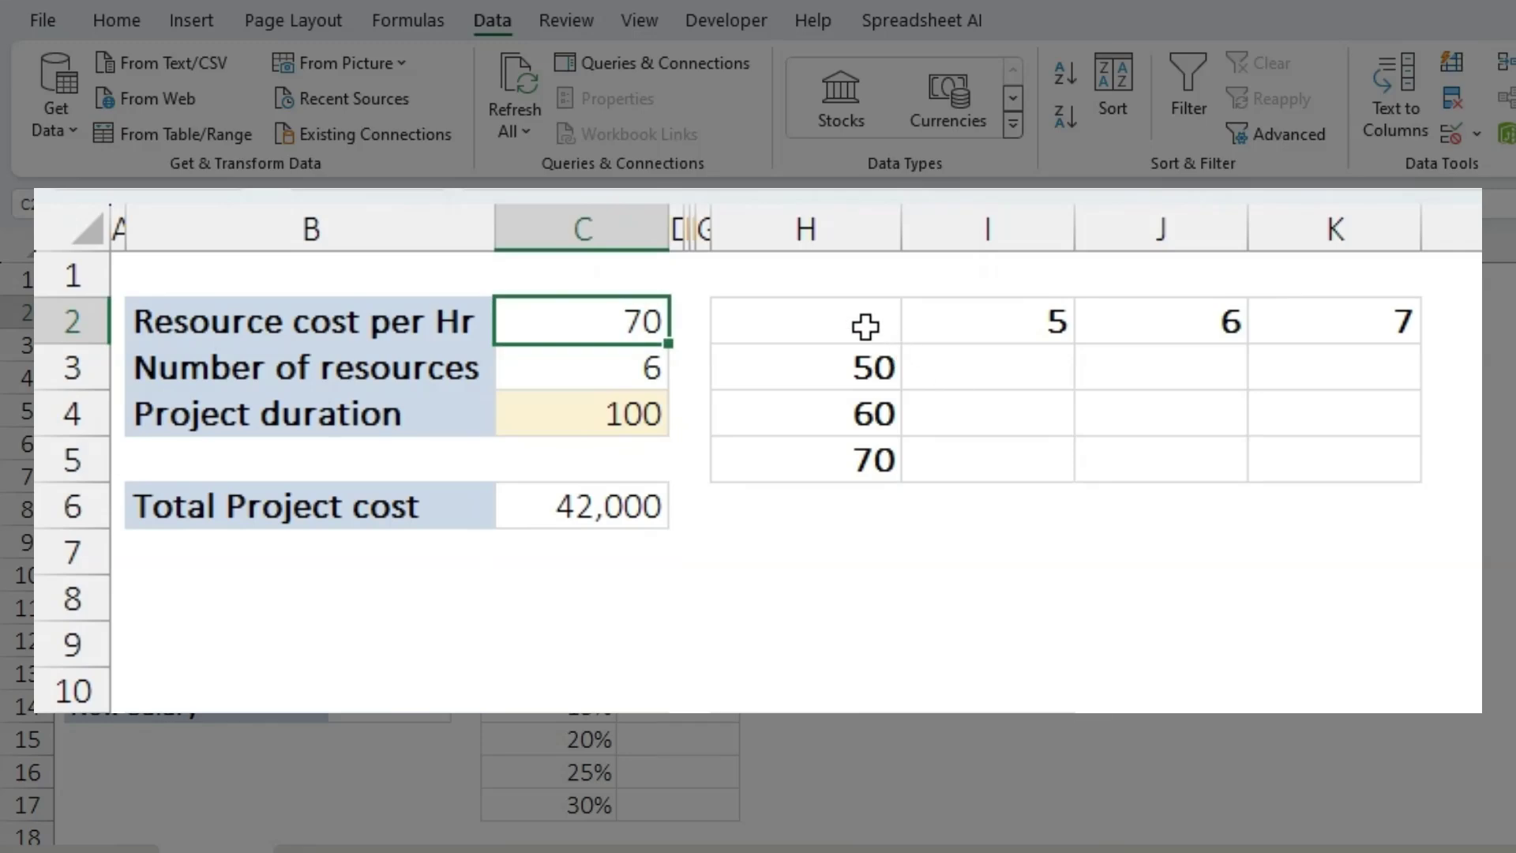
Step: Link the grid's corner cell H2 to the total cost with =C6
left_click_drag(869, 328, 1380, 463)
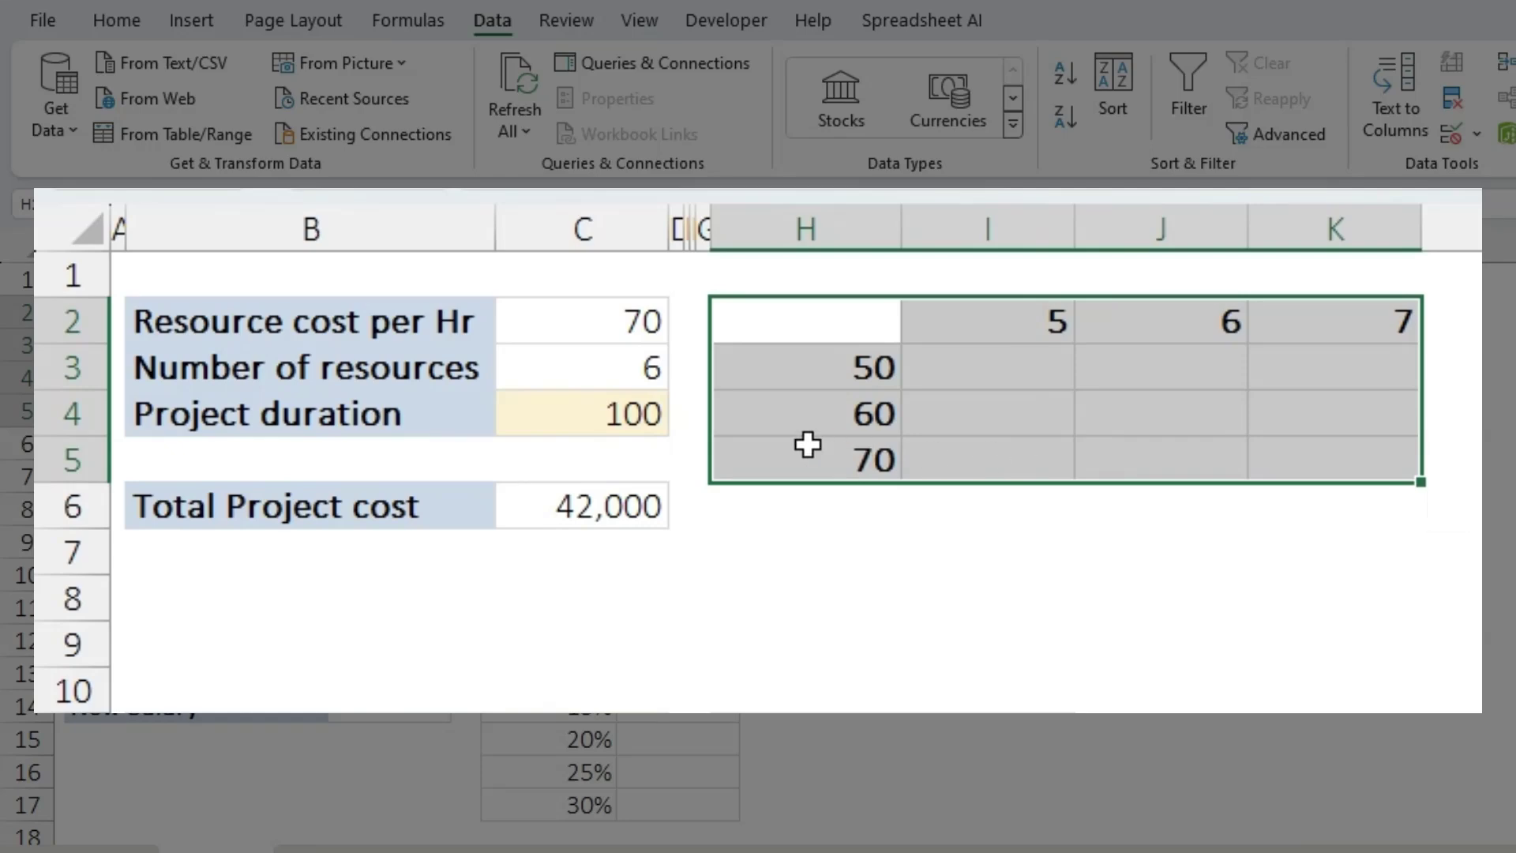
left_click(827, 336)
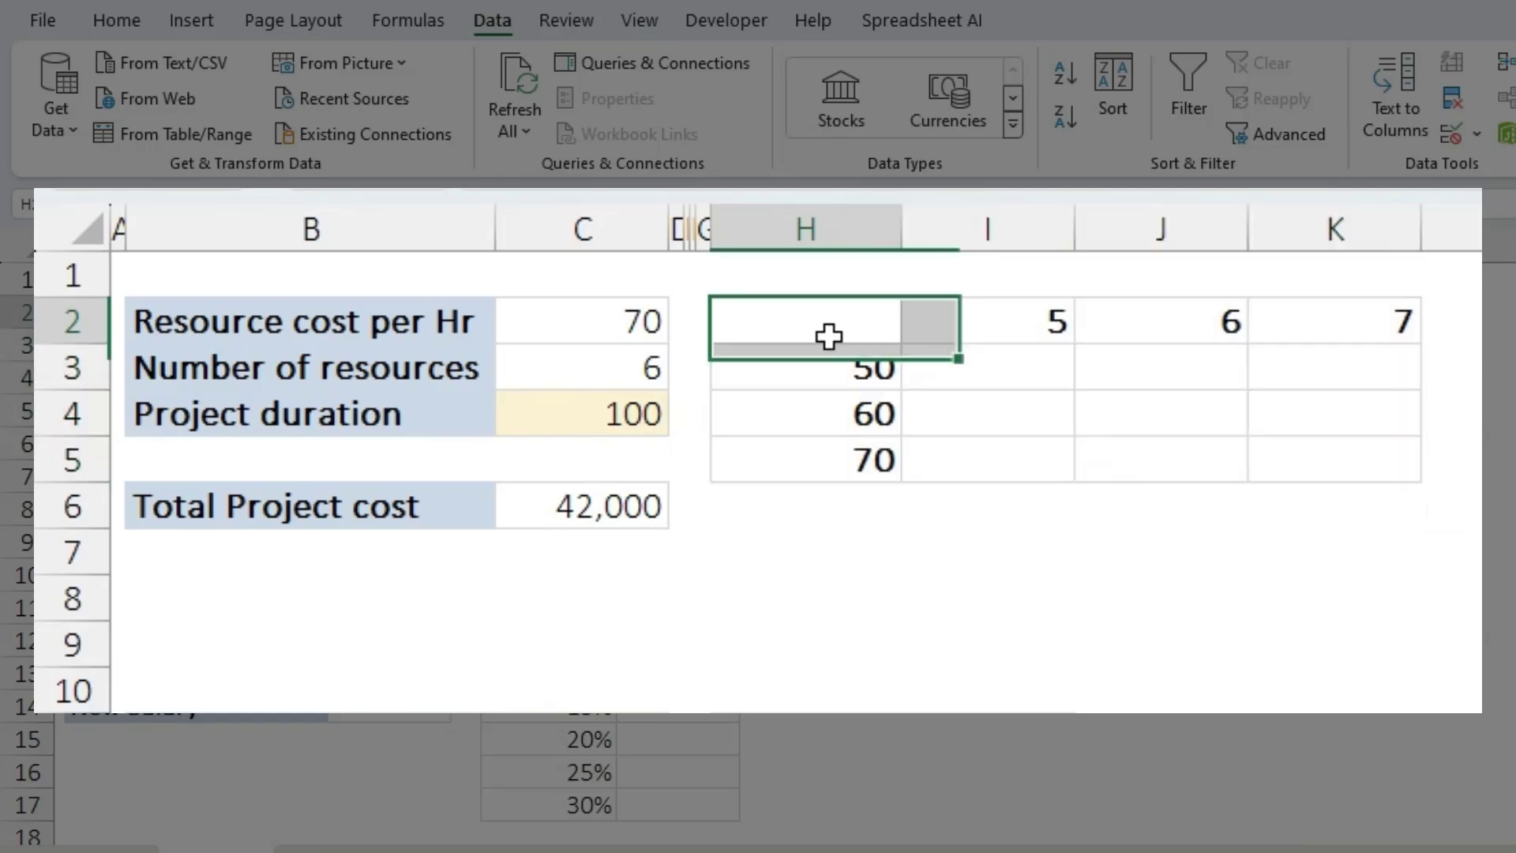
type("=")
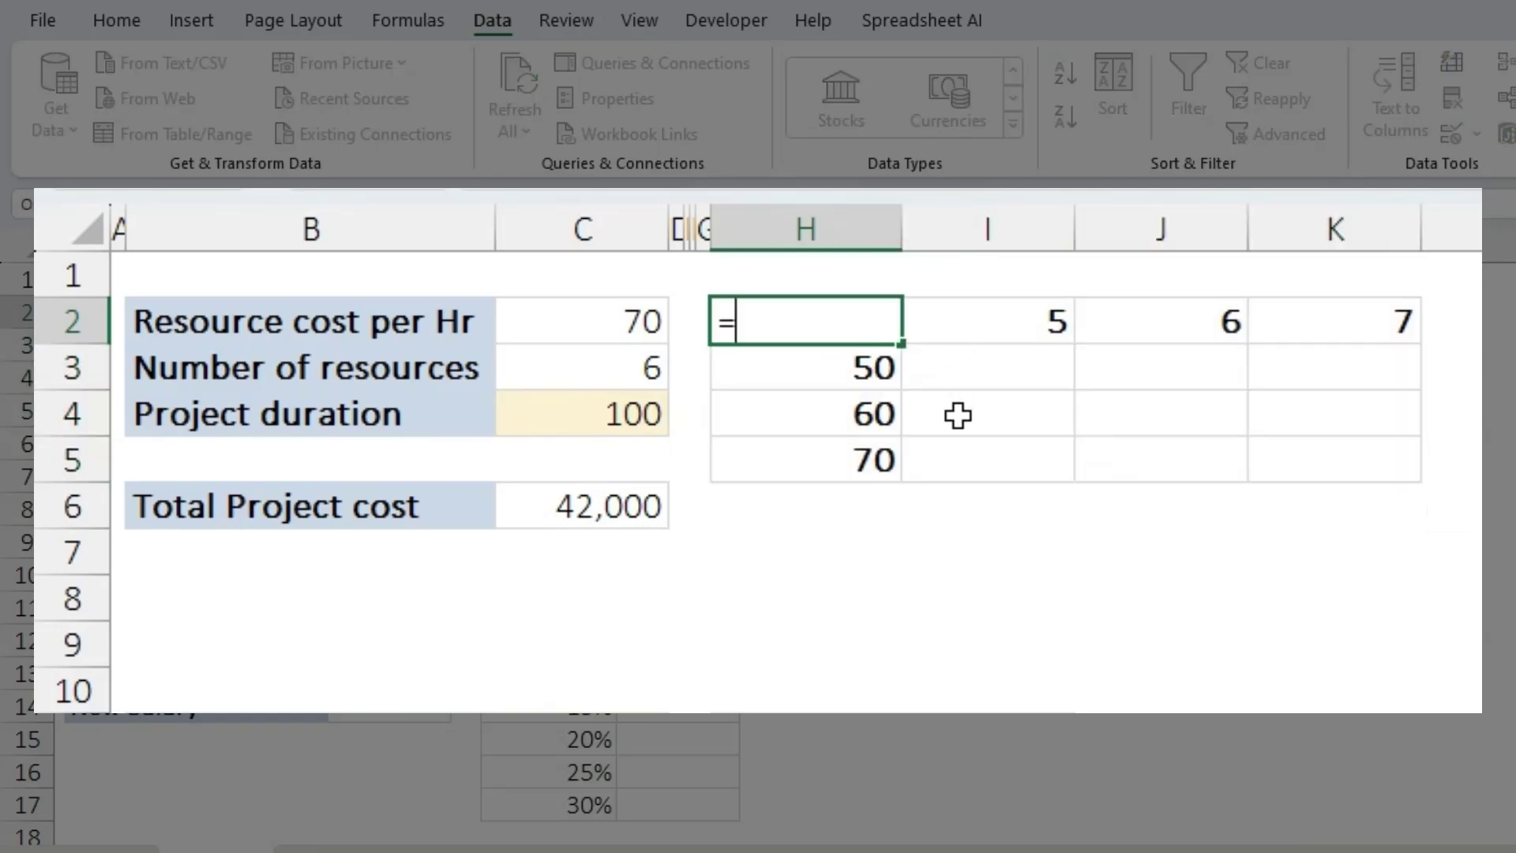
left_click(591, 503)
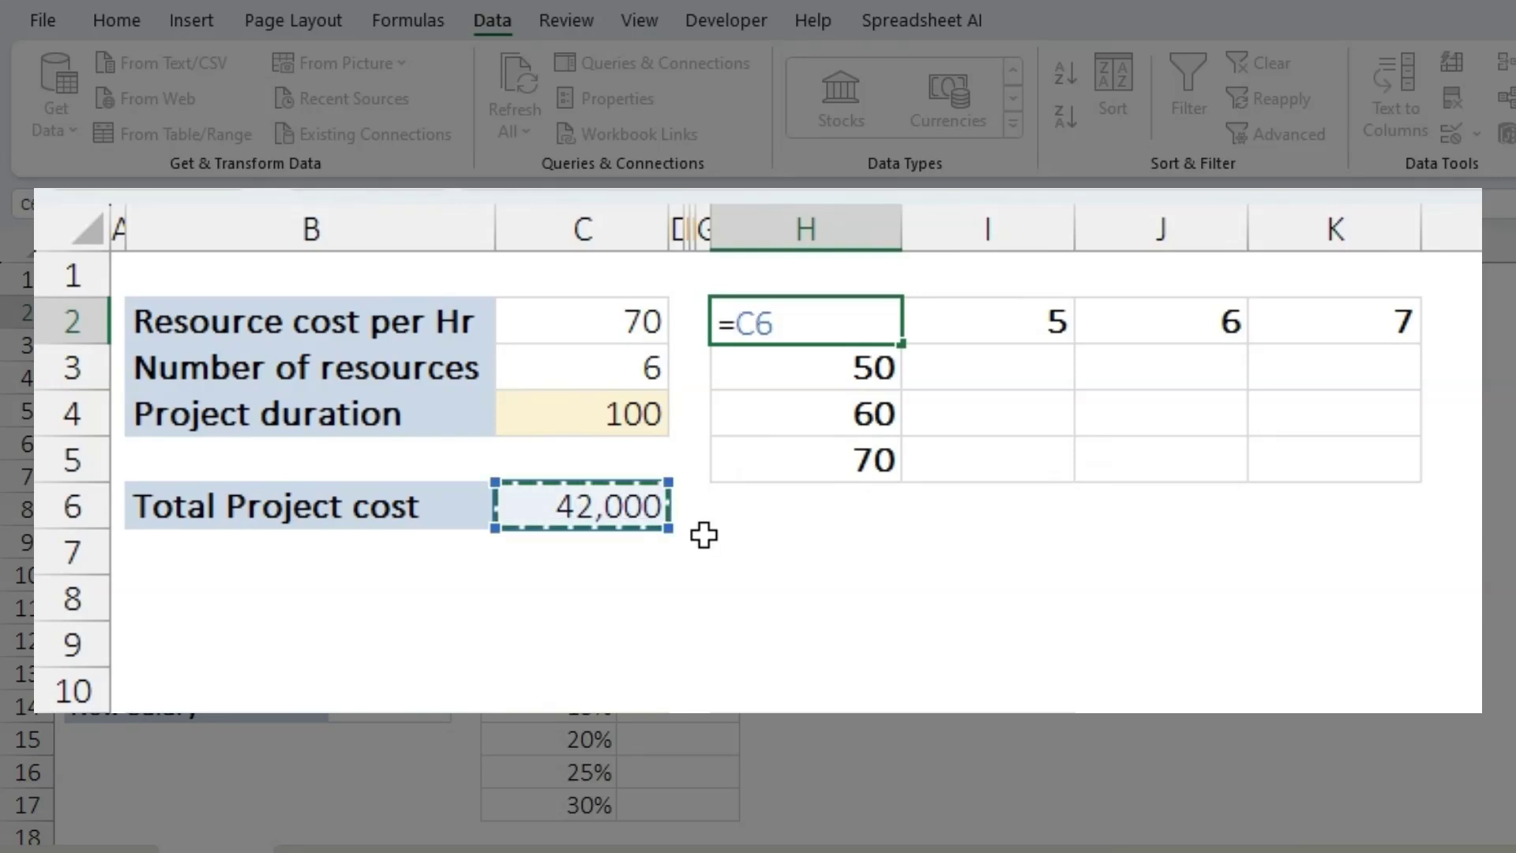
key("Return")
Step: Create a two-variable data table on H2:K5 with row input C3 and column input C2
left_click_drag(879, 305, 1300, 460)
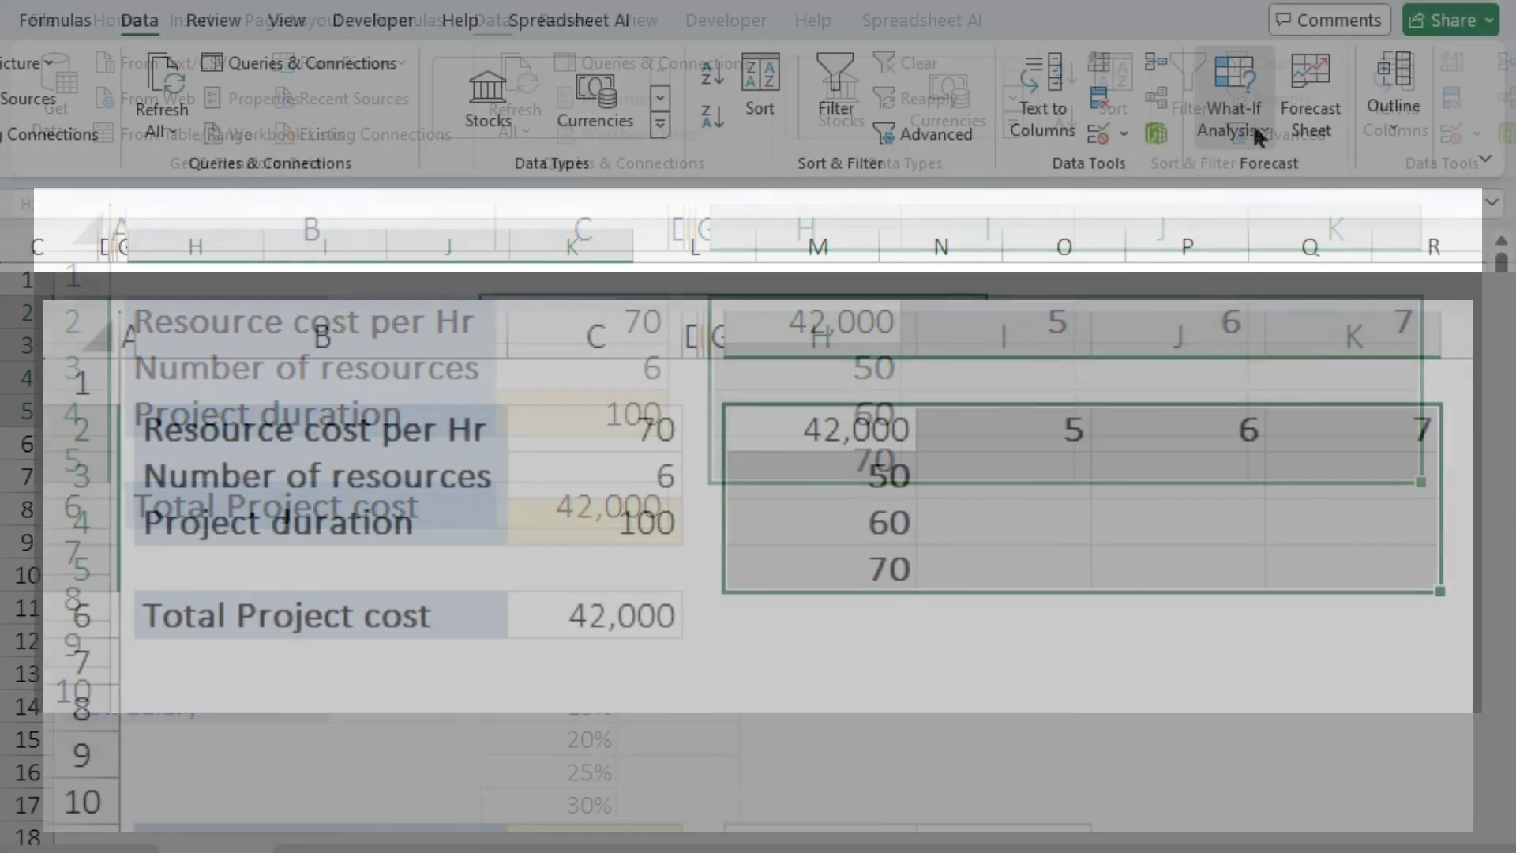
left_click(1515, 123)
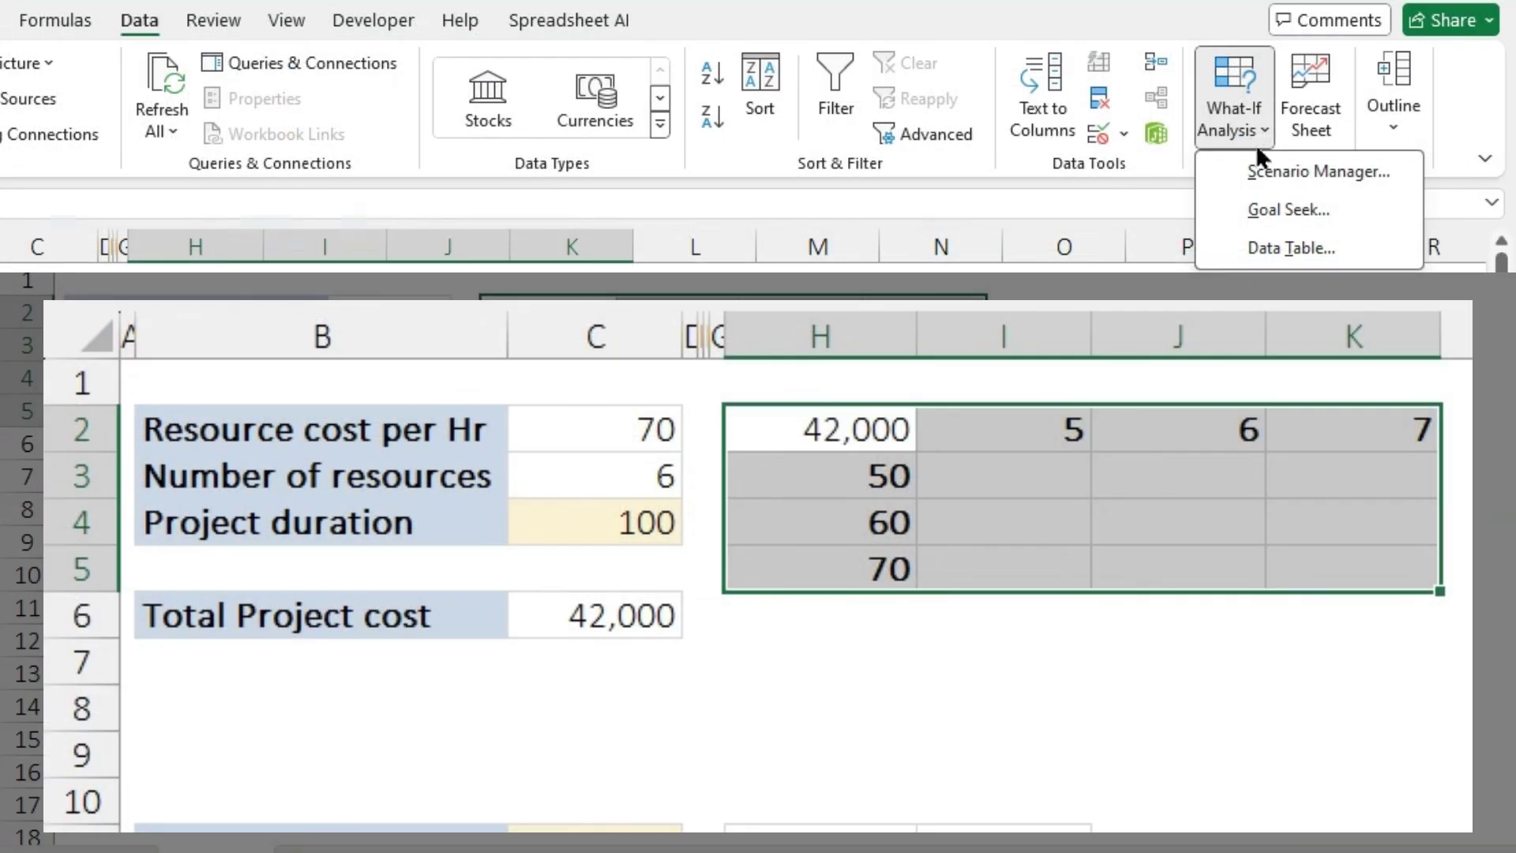
left_click(1287, 245)
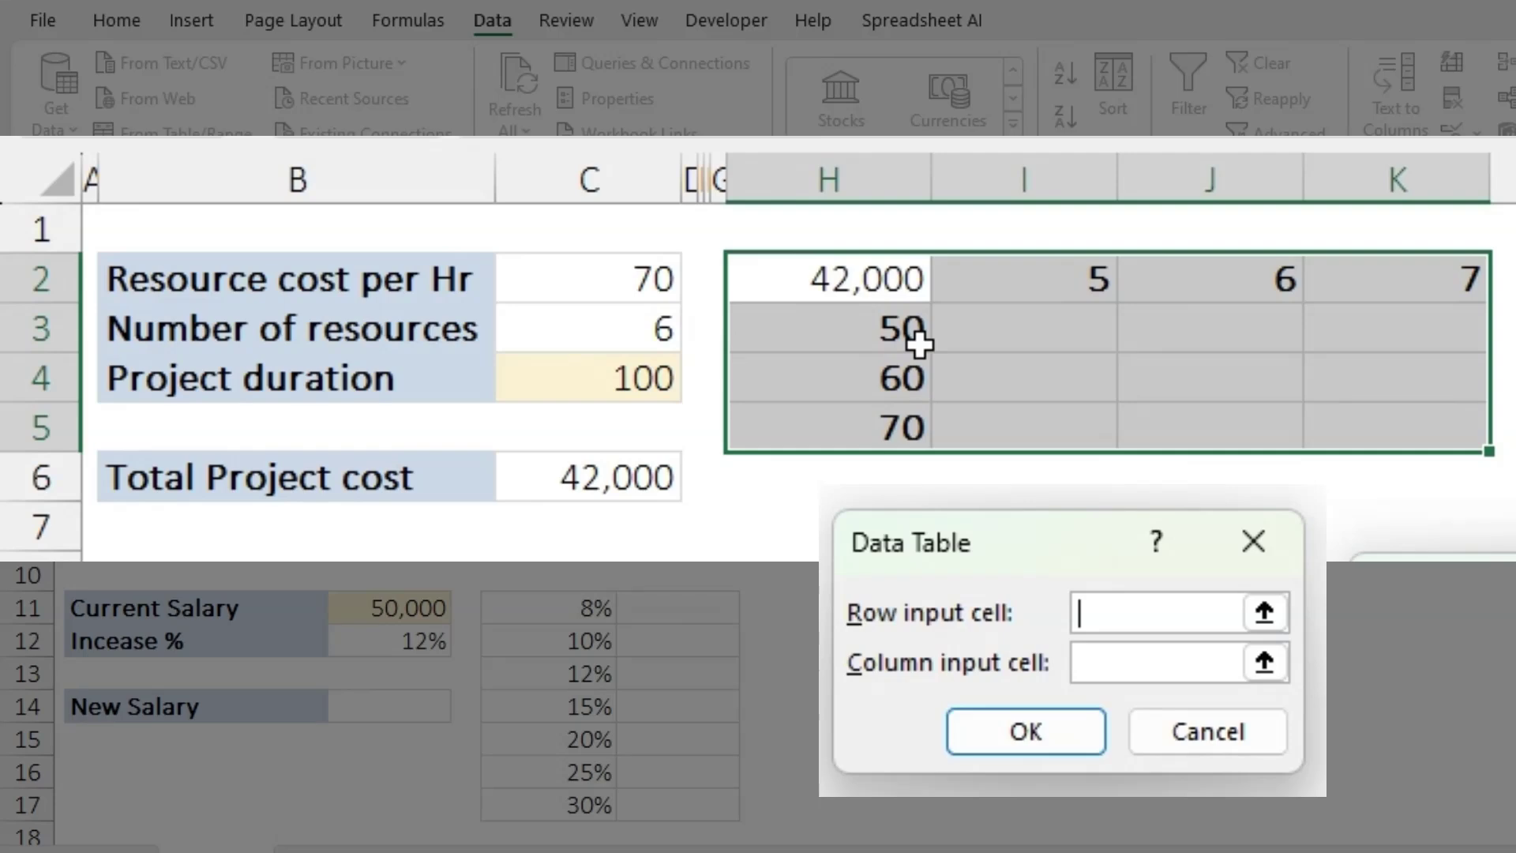
left_click(655, 330)
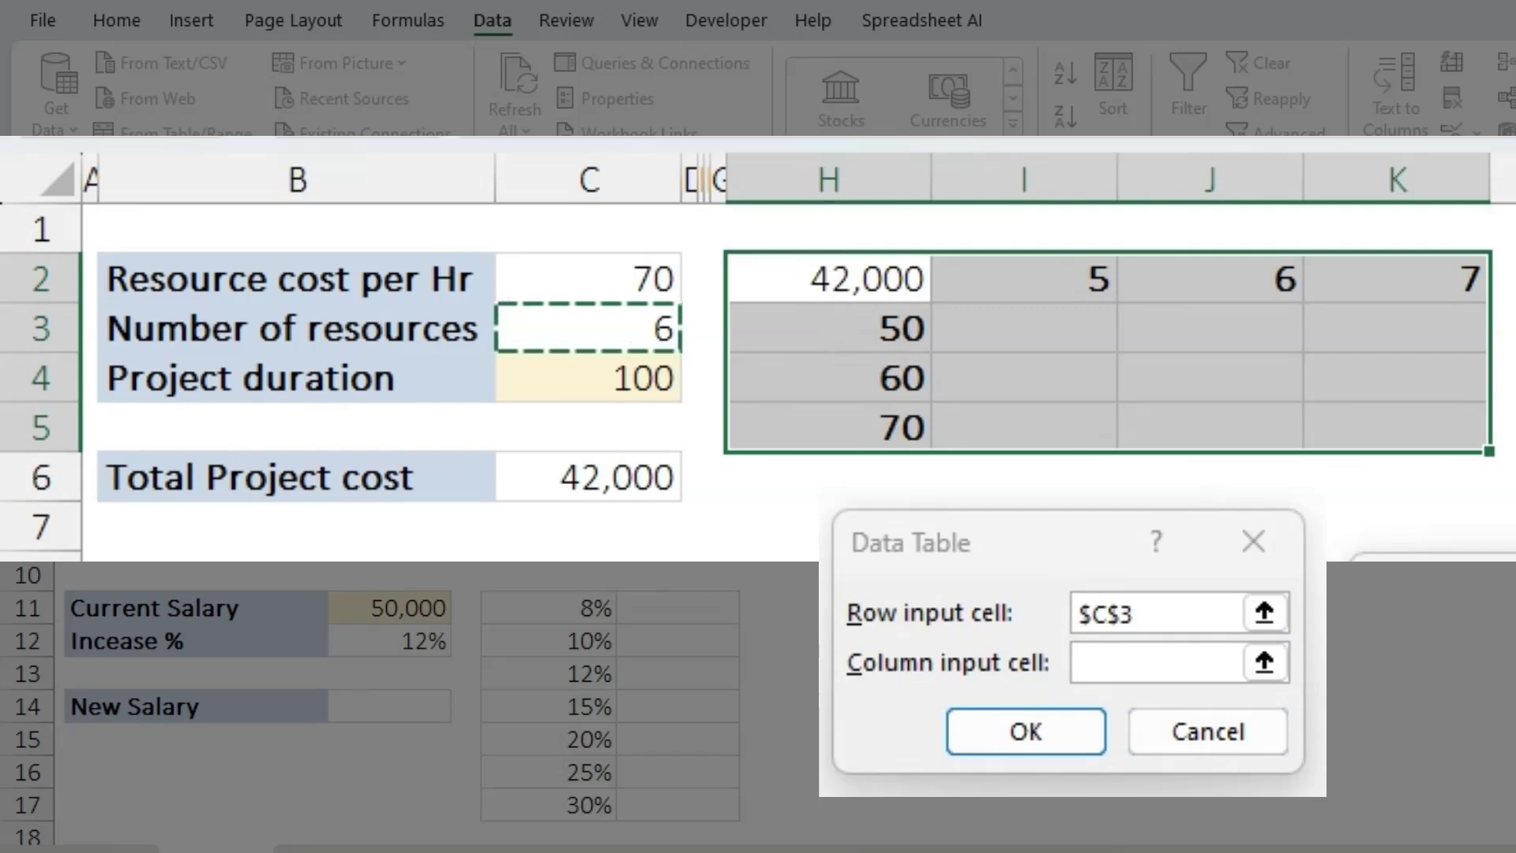
left_click(1096, 671)
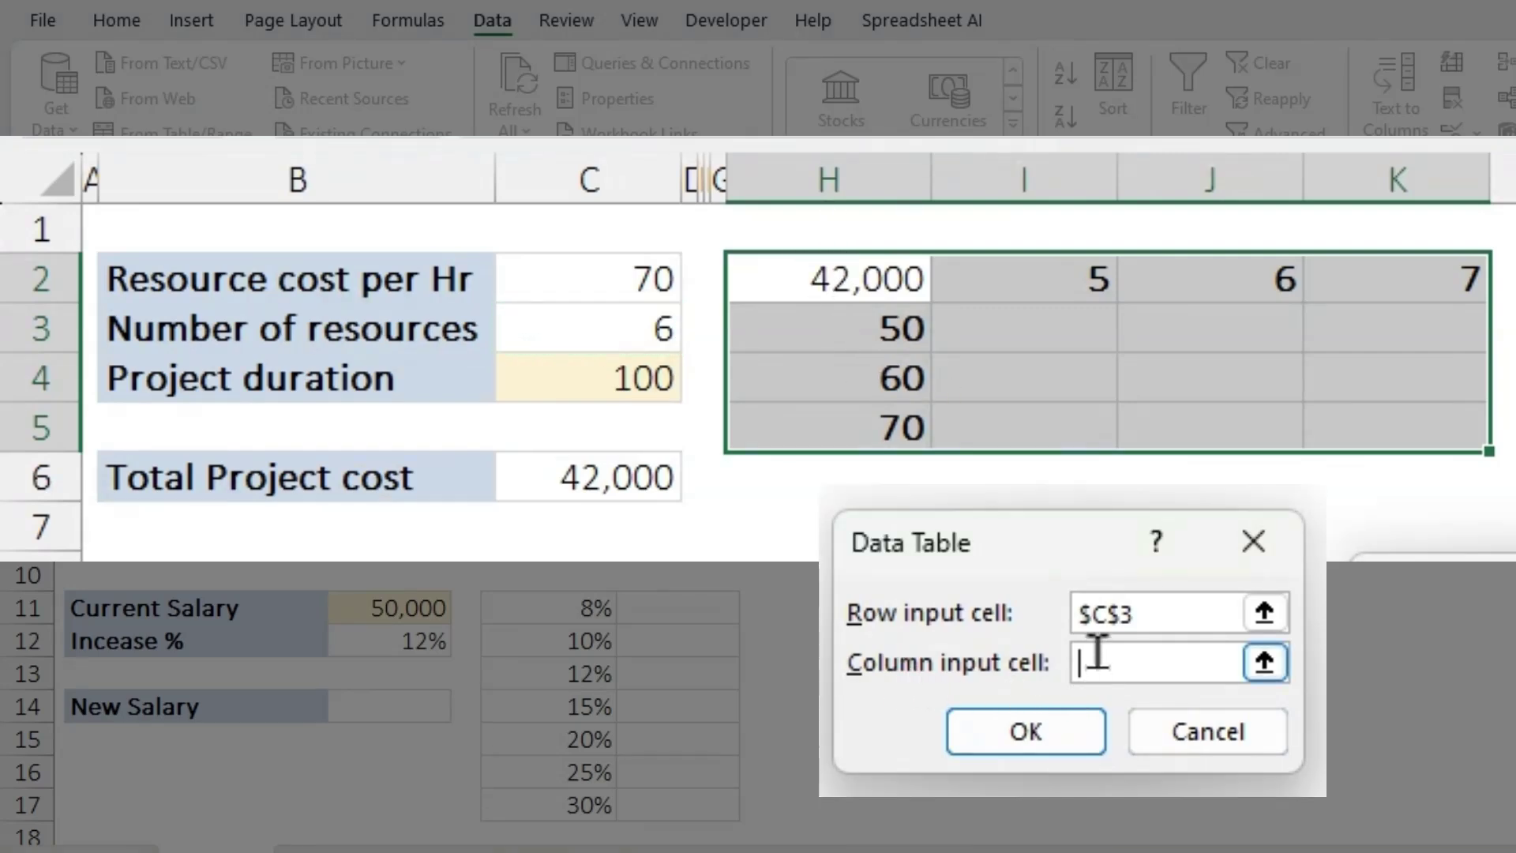
left_click(610, 275)
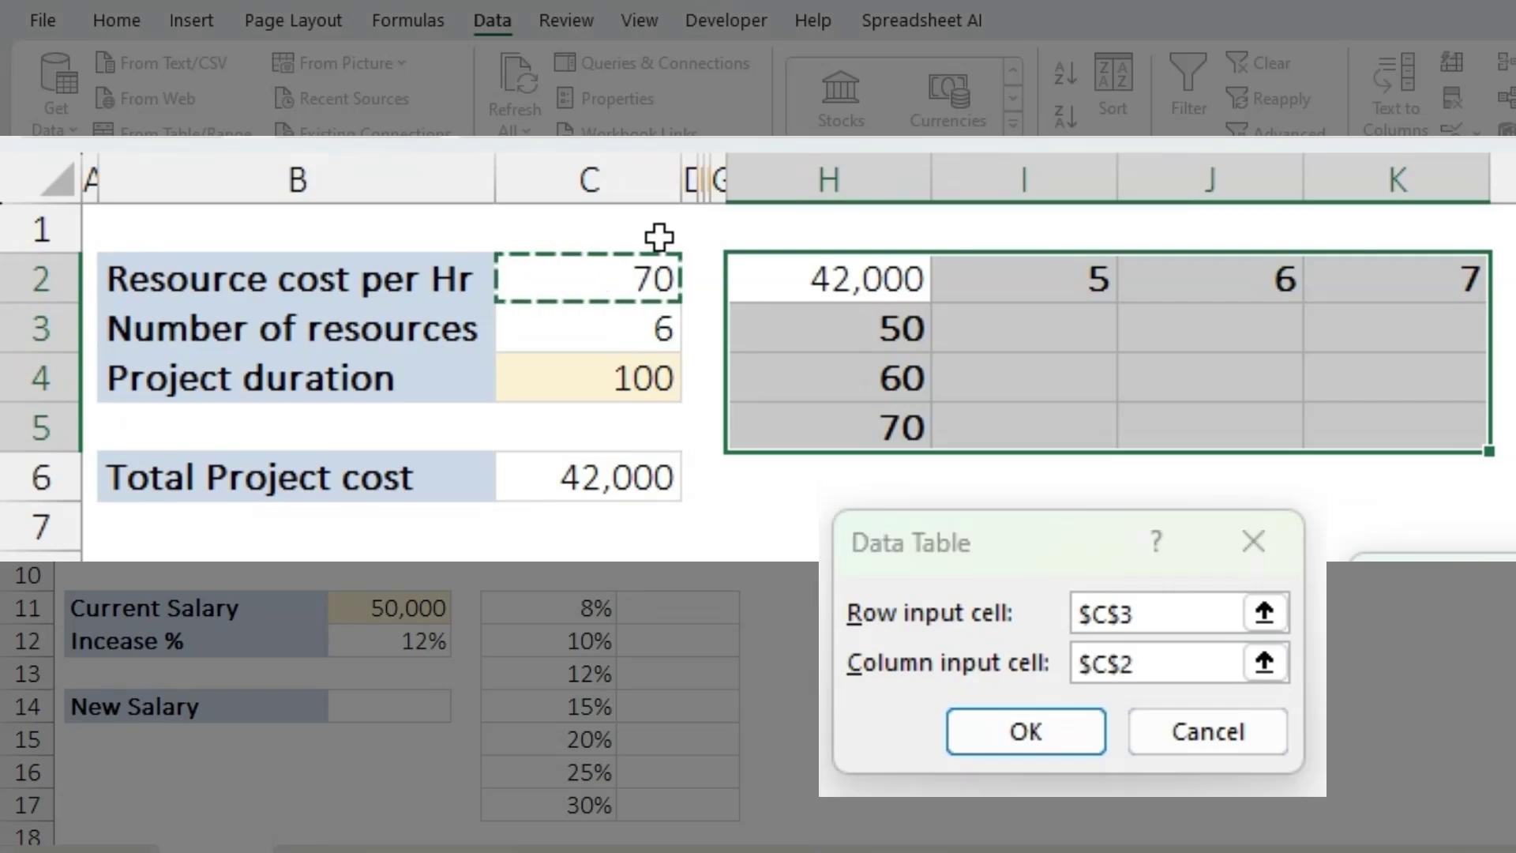
left_click(1001, 720)
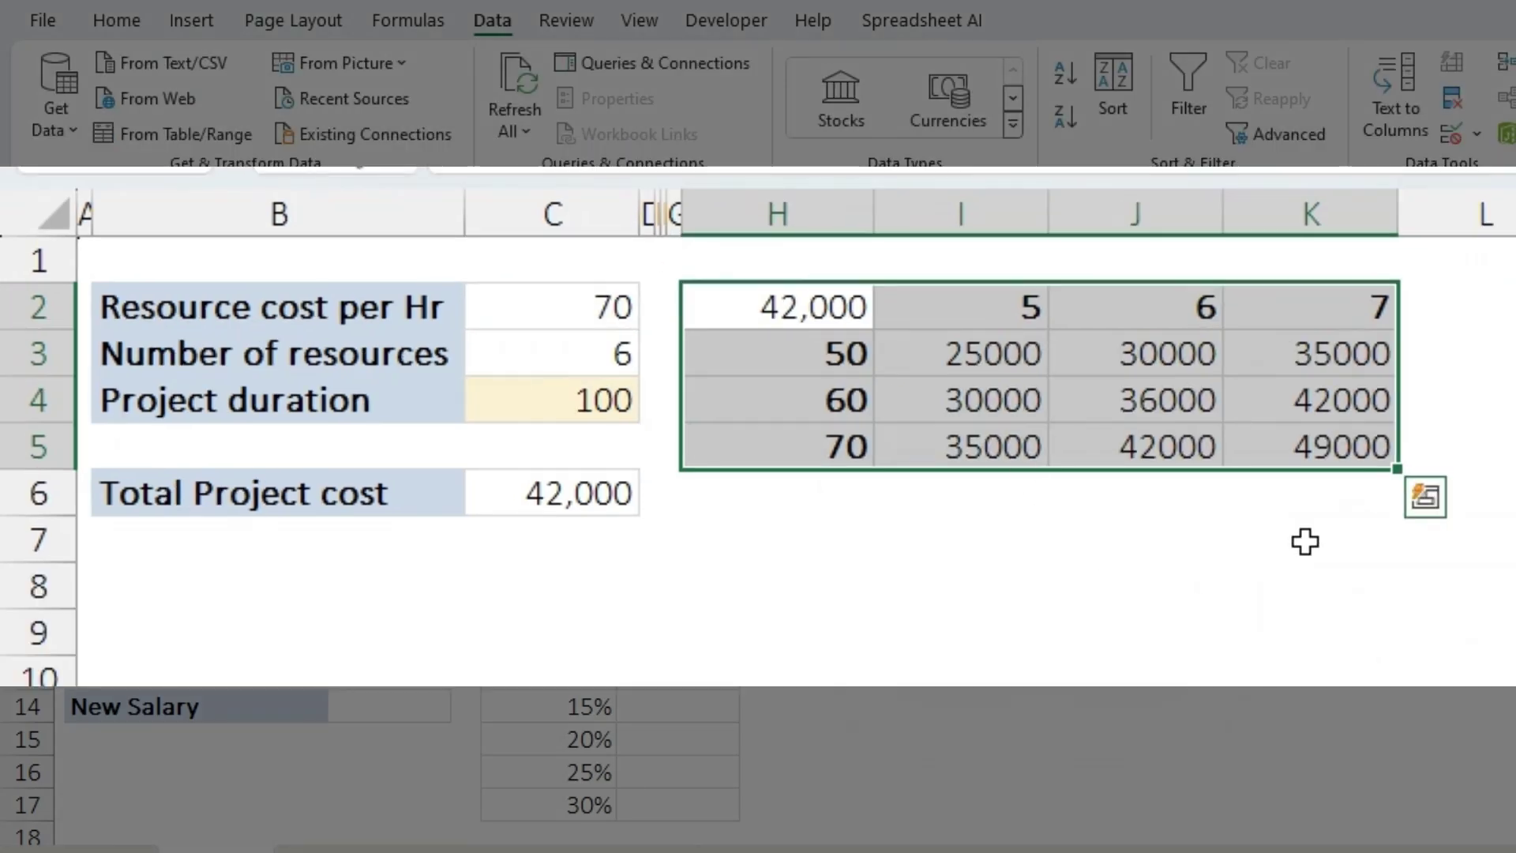
Step: Fill C6 and the matching 42000 result J5 with orange
left_click(592, 493)
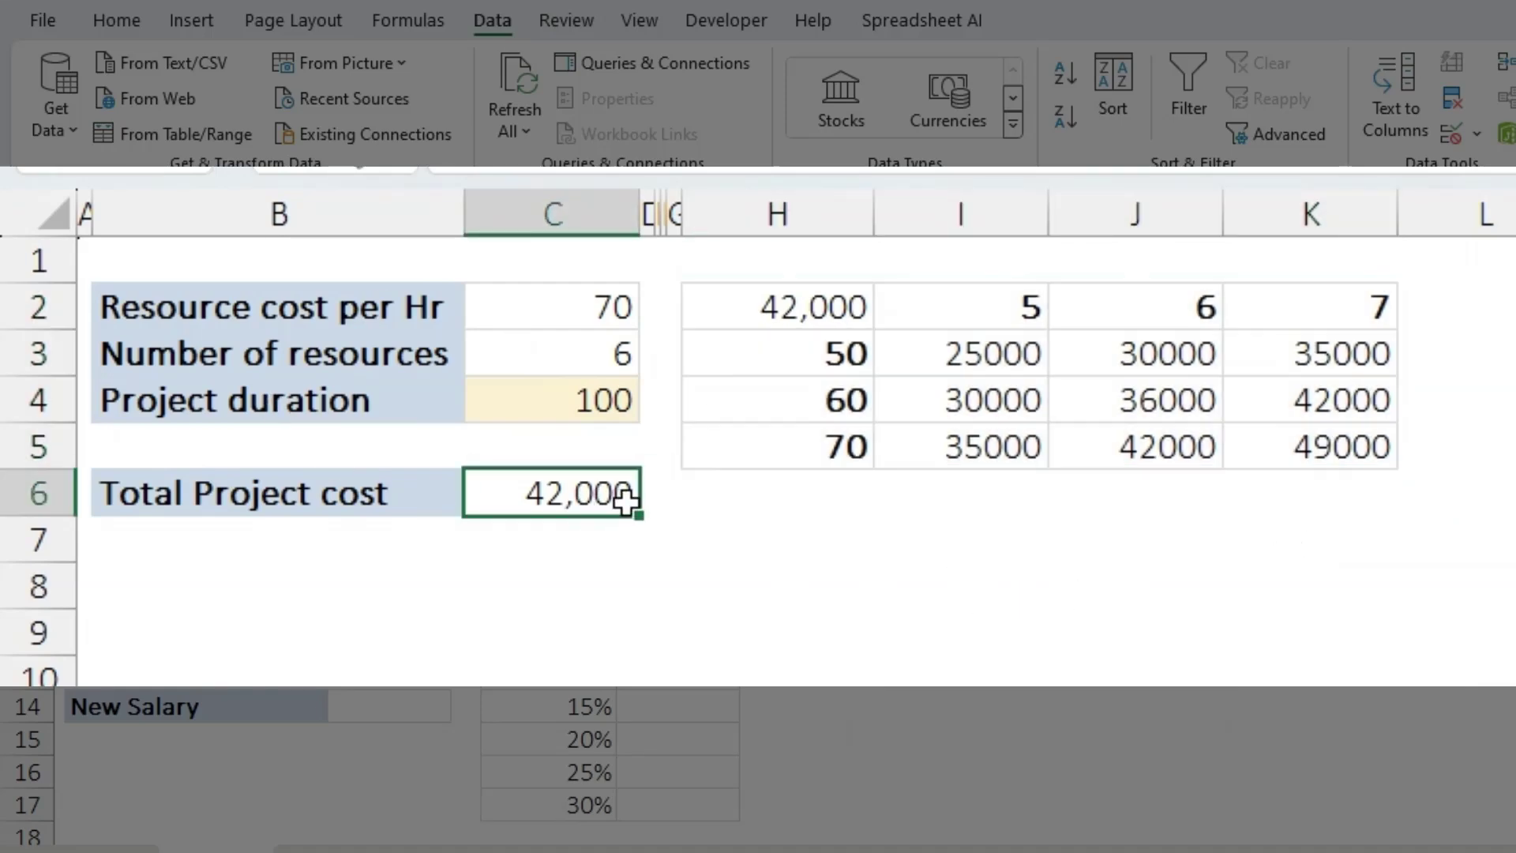
left_click(1167, 448, "ctrl")
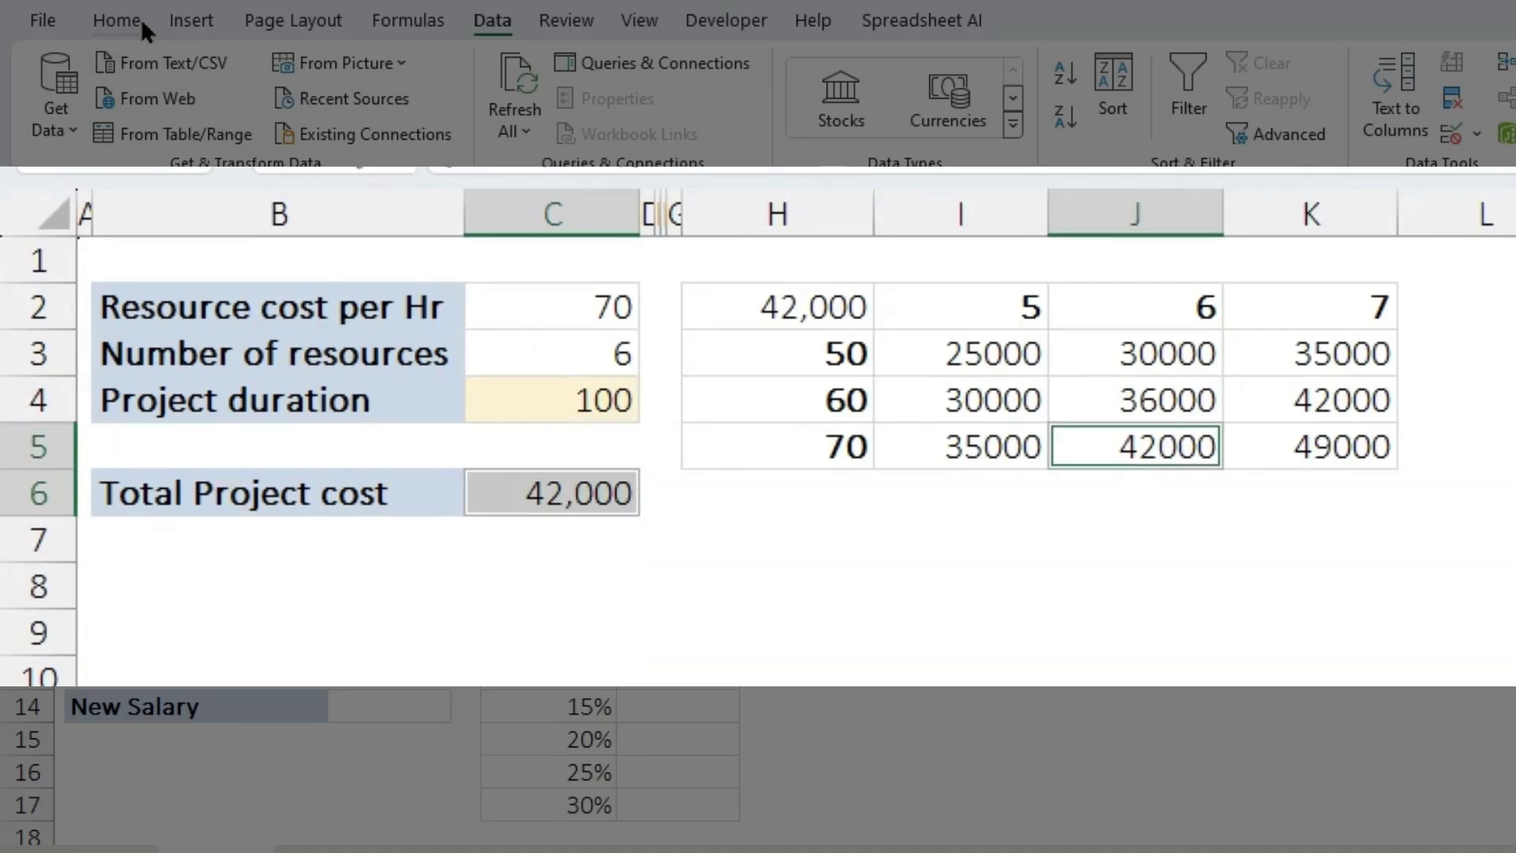
left_click(118, 21)
left_click(369, 115)
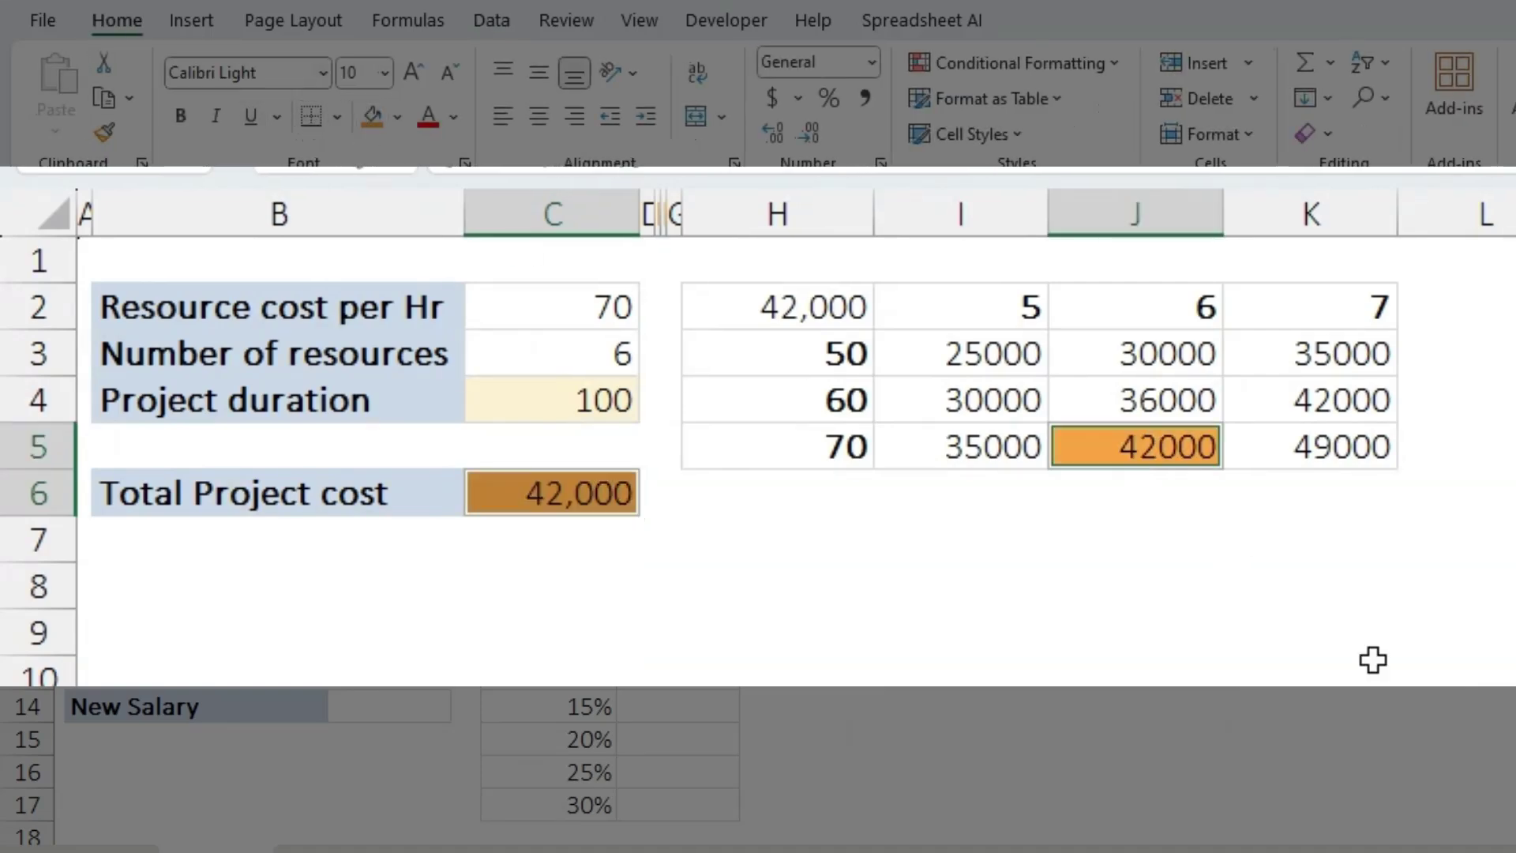
left_click(1352, 627)
Step: Give results I3:K5 accounting format with no decimal places
left_click_drag(984, 357, 1272, 429)
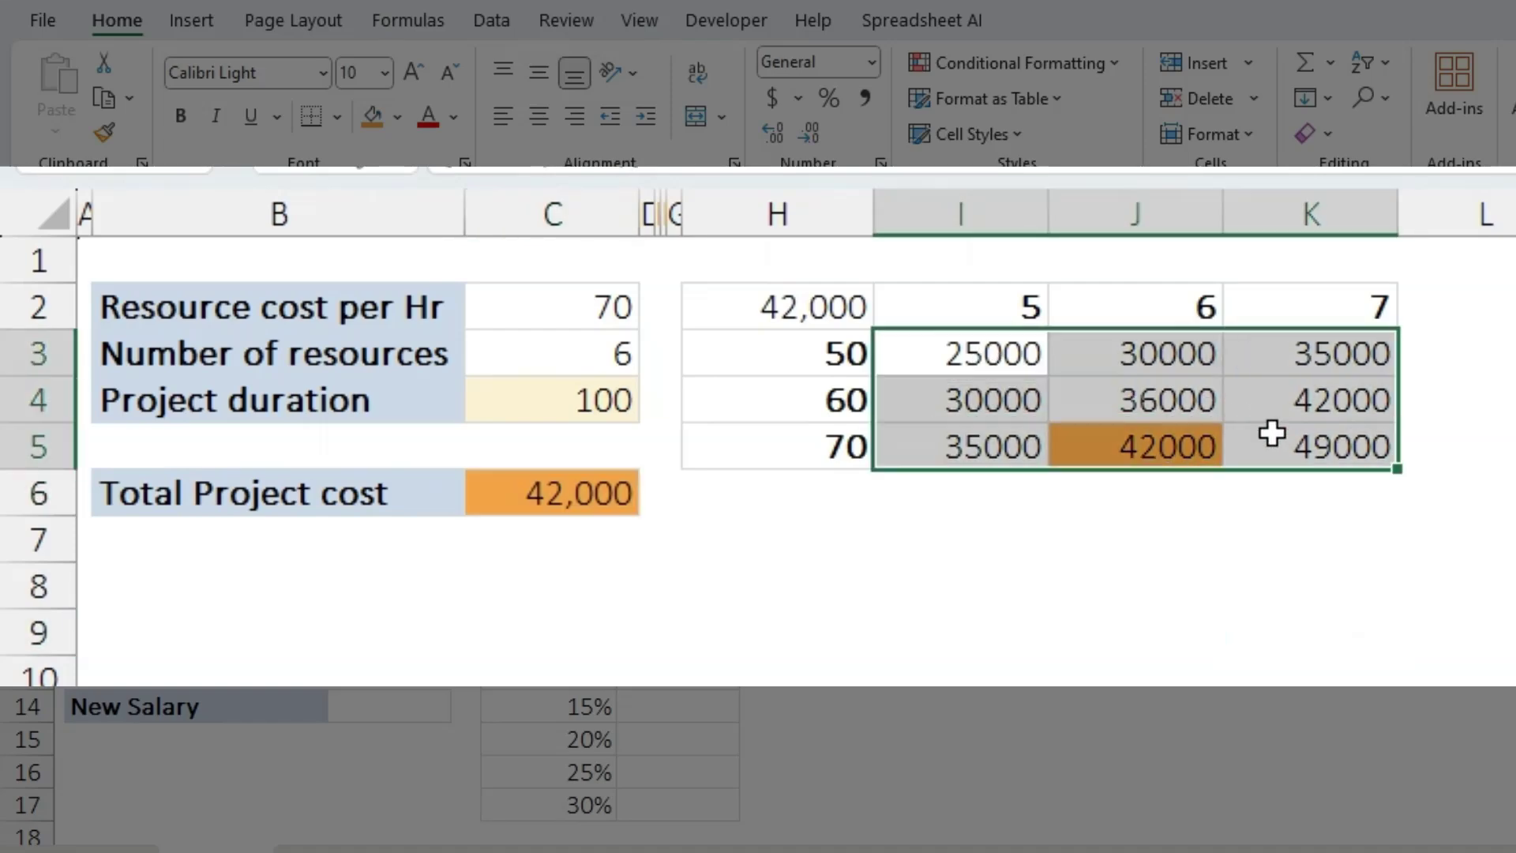
left_click(866, 95)
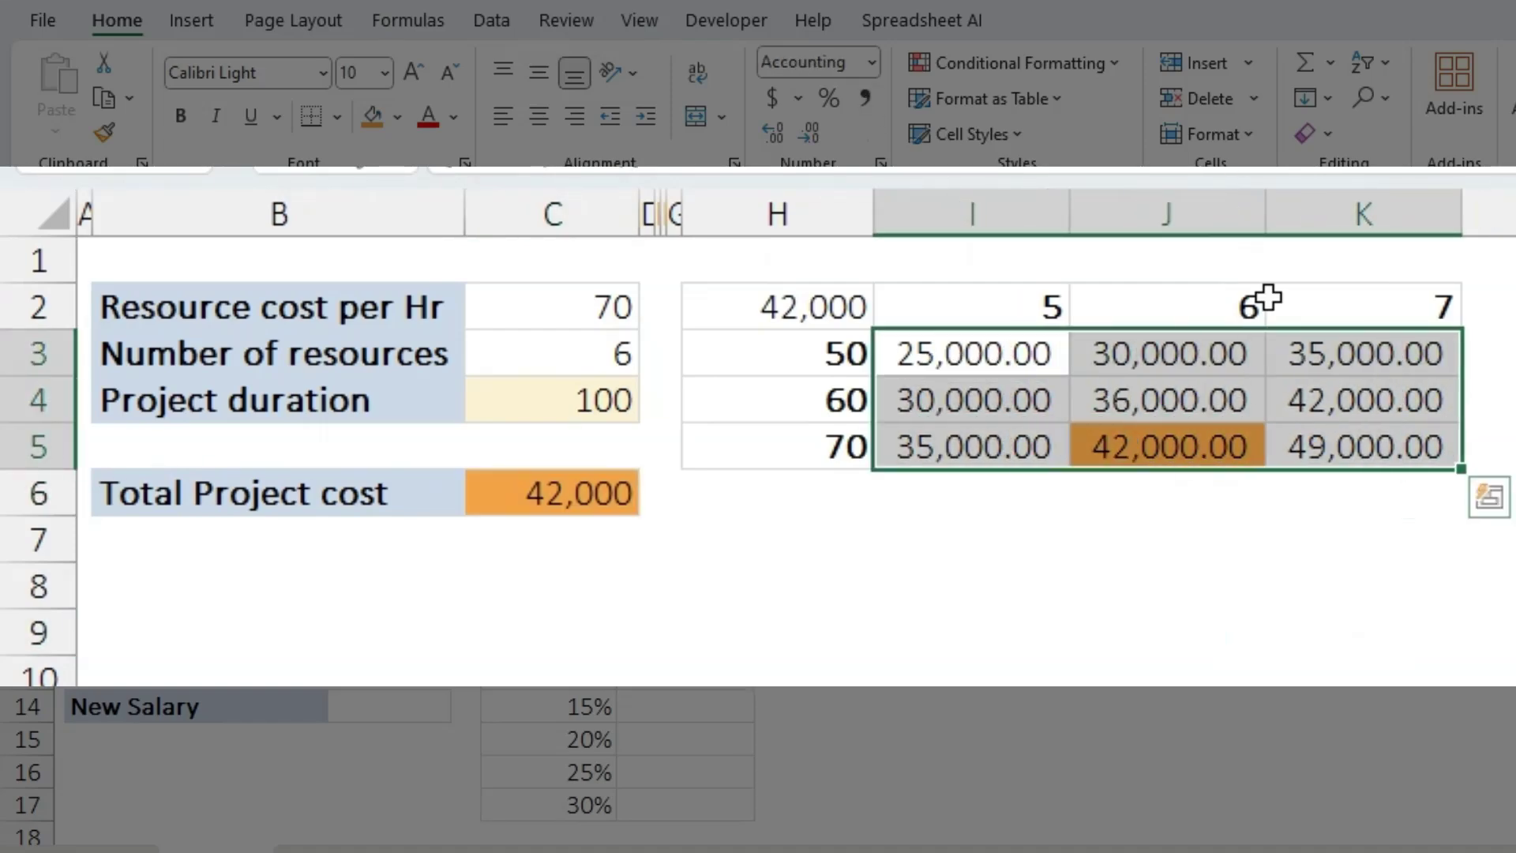
left_click(811, 131)
left_click(811, 131)
left_click(1097, 643)
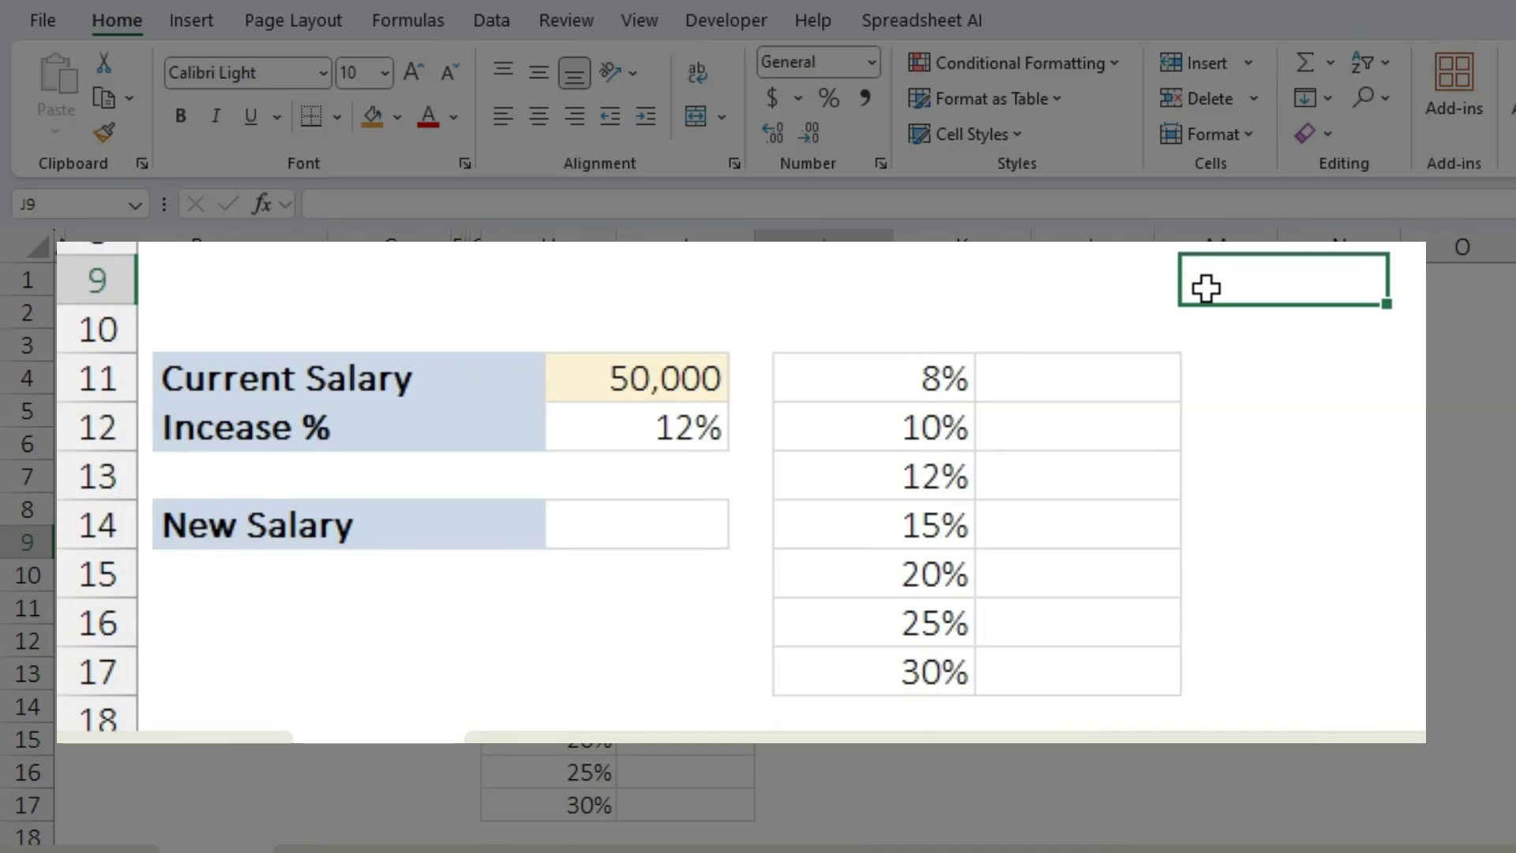
Step: Enter =C11*(1+C12) in C14 so New Salary shows 56,000
left_click(653, 378)
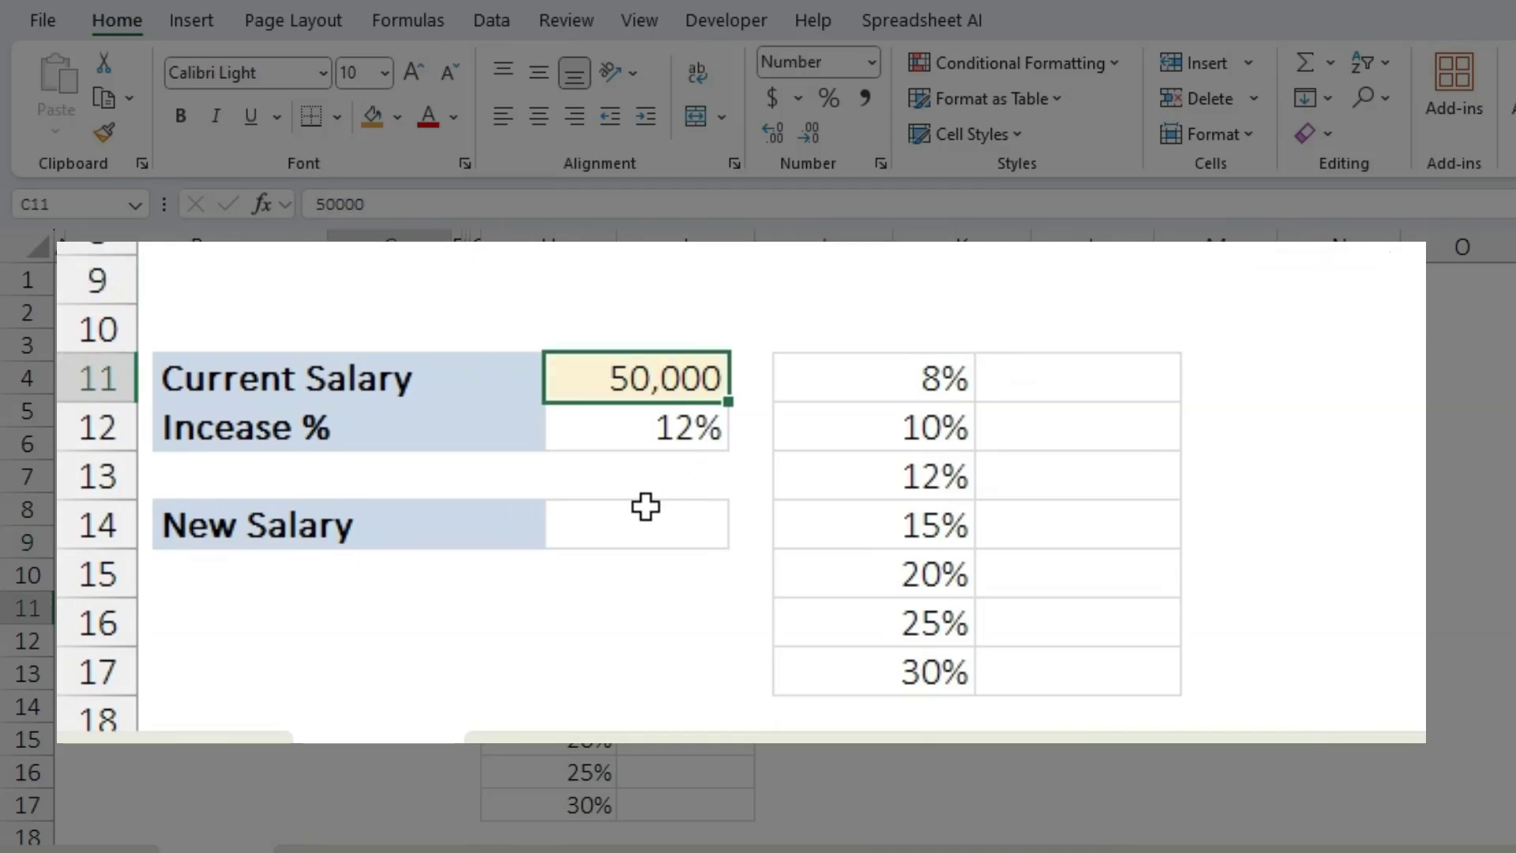
left_click(665, 419)
left_click(665, 529)
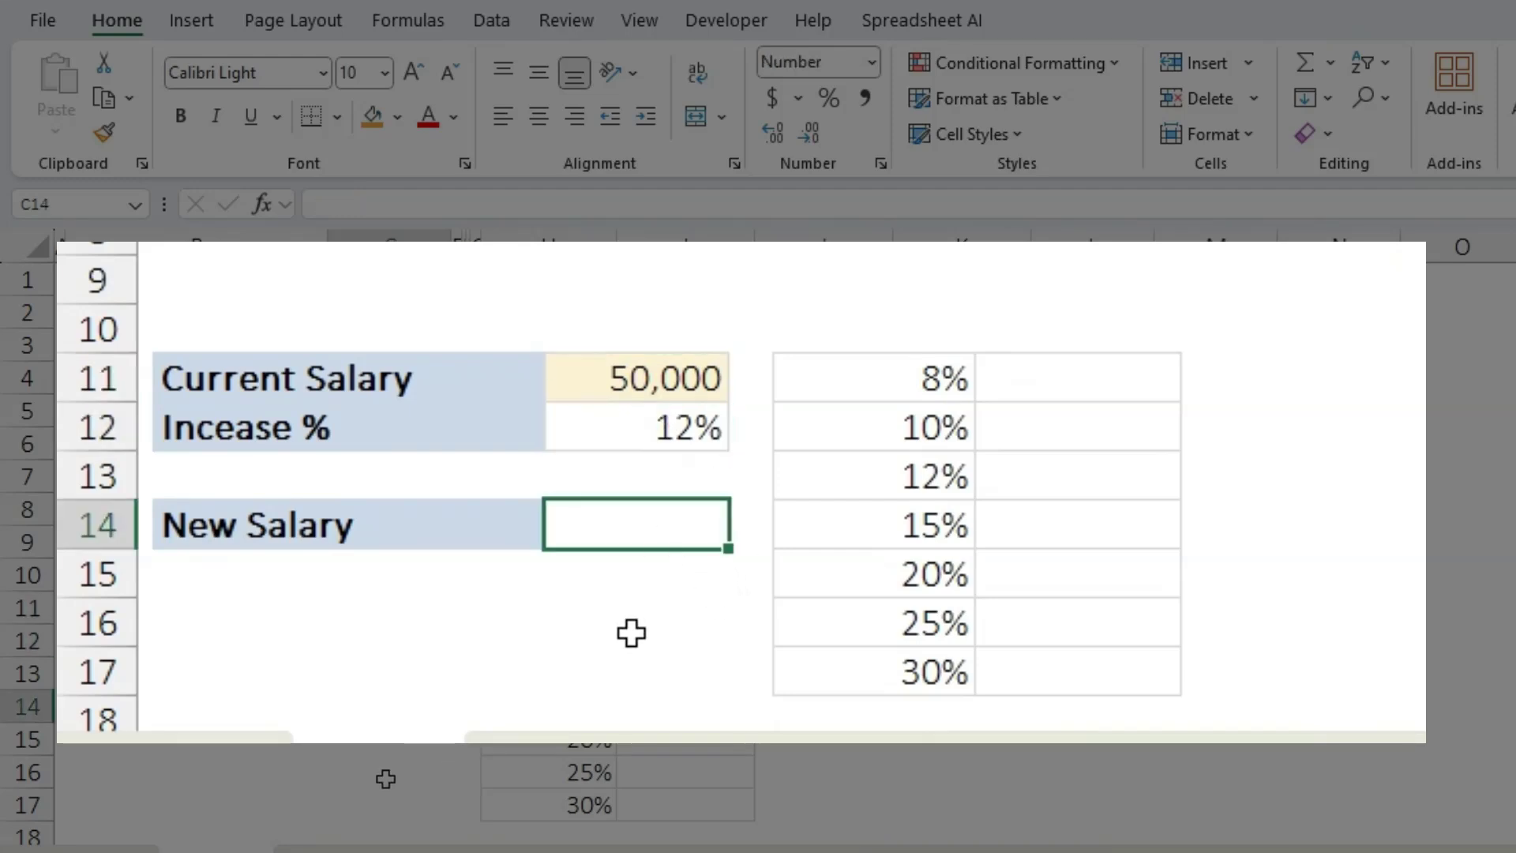
type("=")
key("Up")
key("Up")
key("Up")
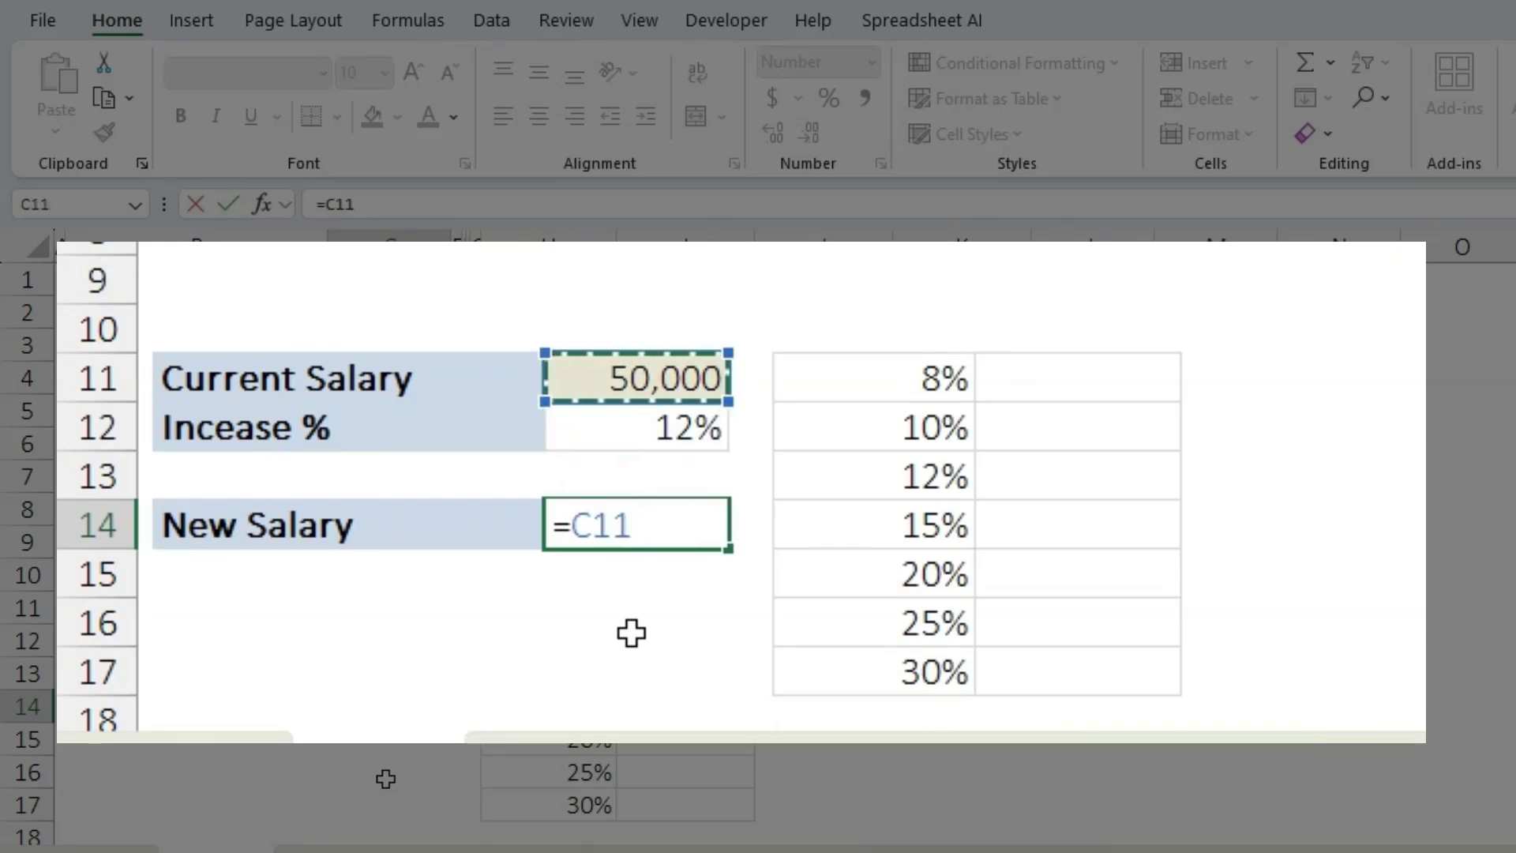
type("*(1+")
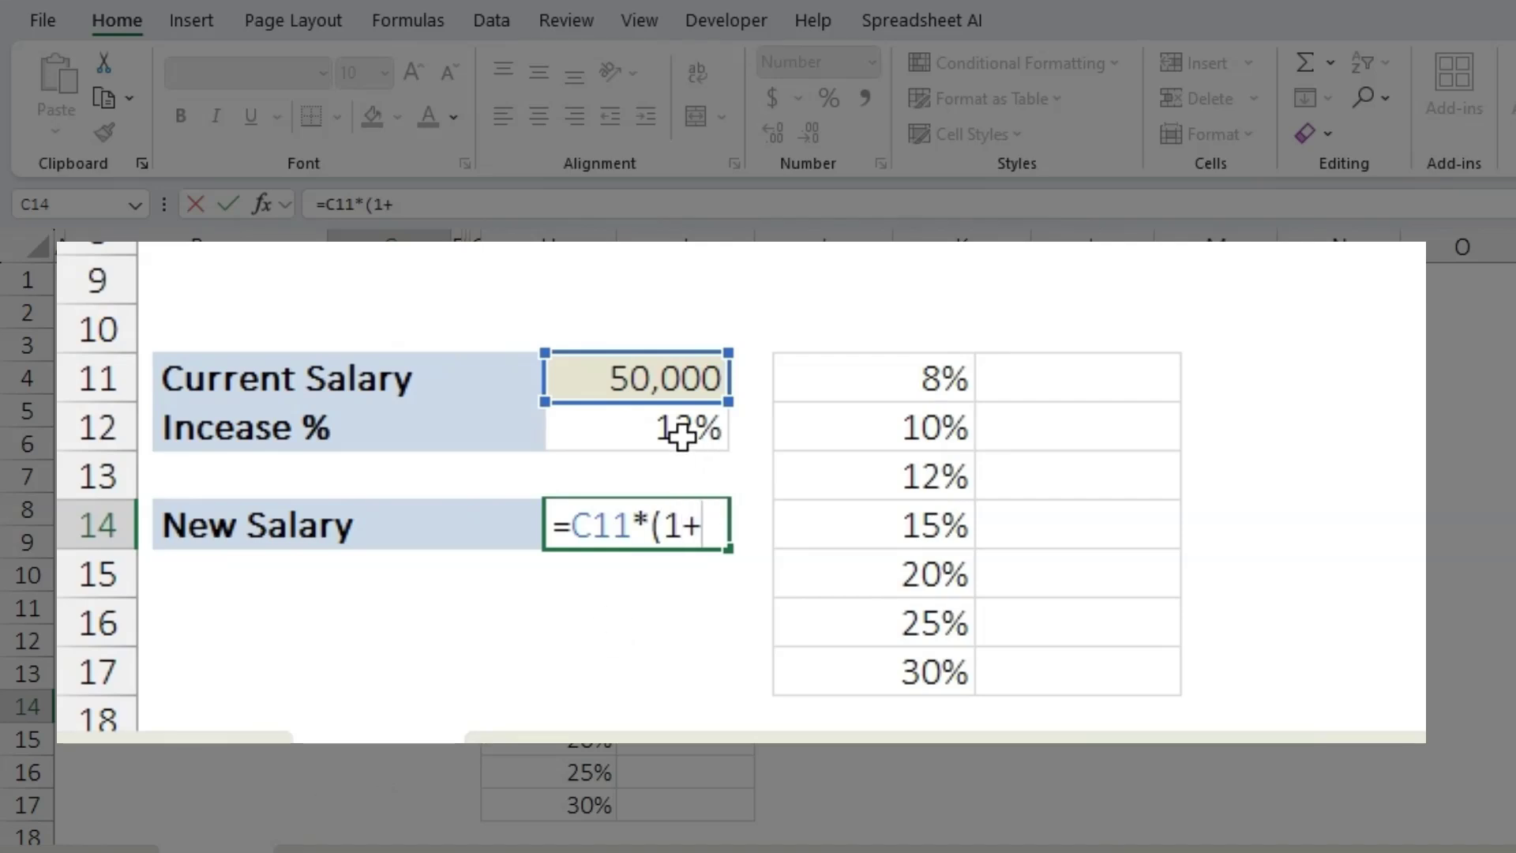
left_click(677, 430)
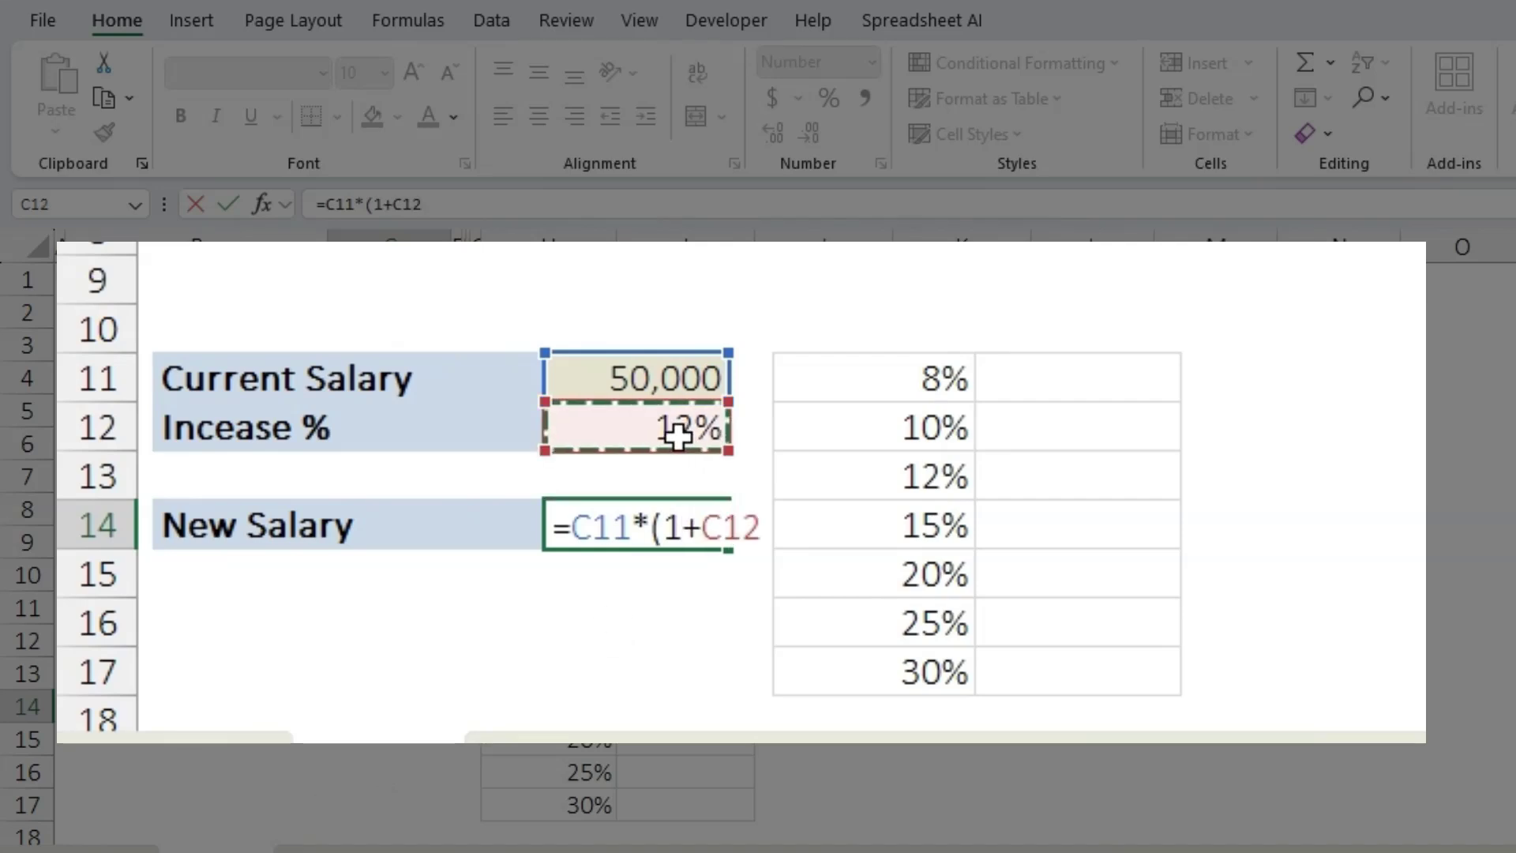
type(")")
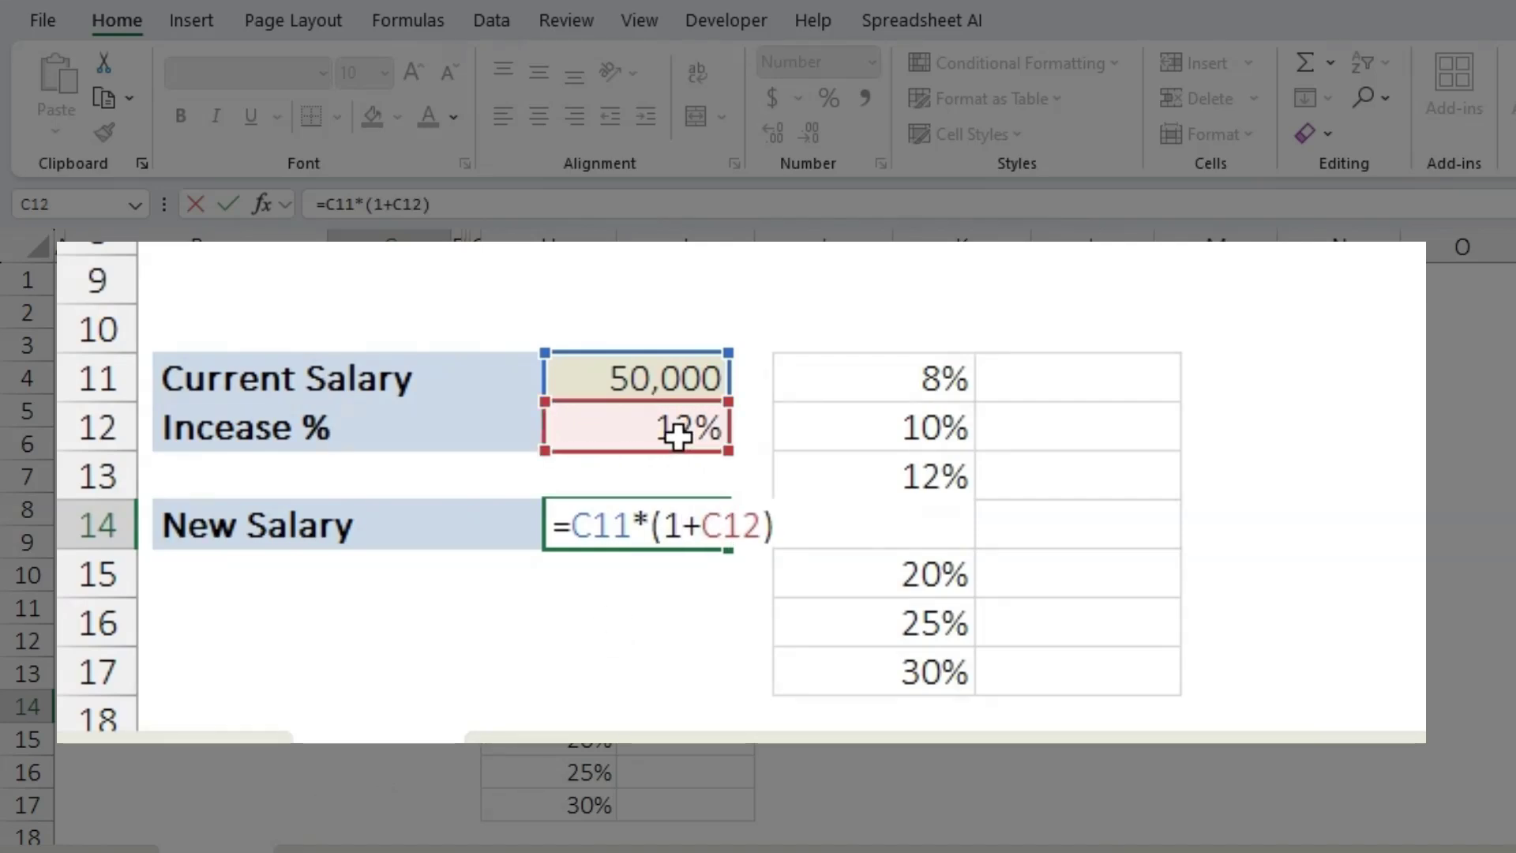
key("Return")
left_click(639, 519)
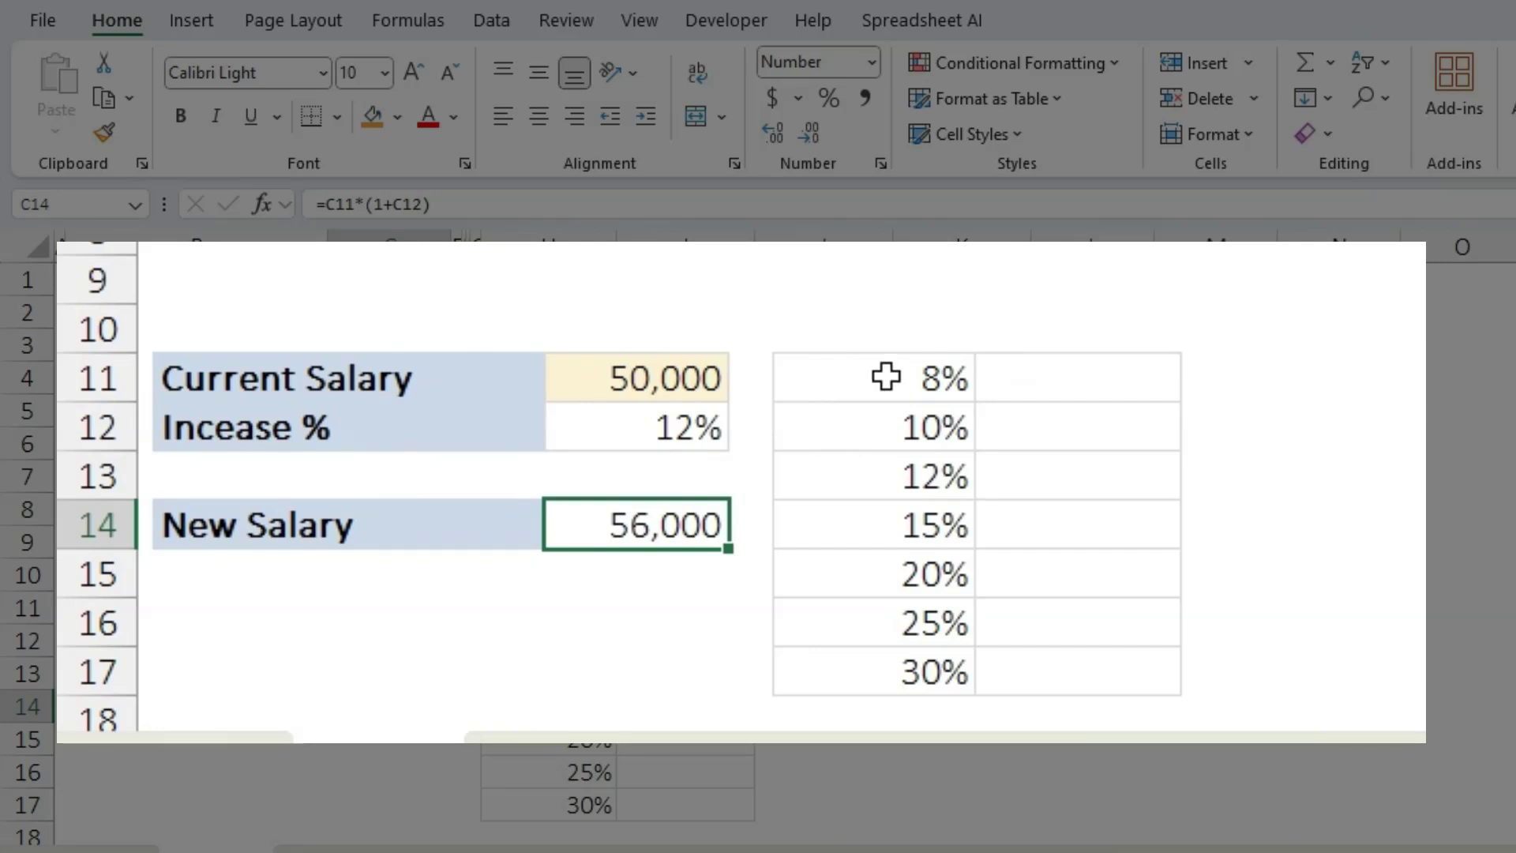
Step: Link I10 to the New Salary result with =C14
left_click(1018, 328)
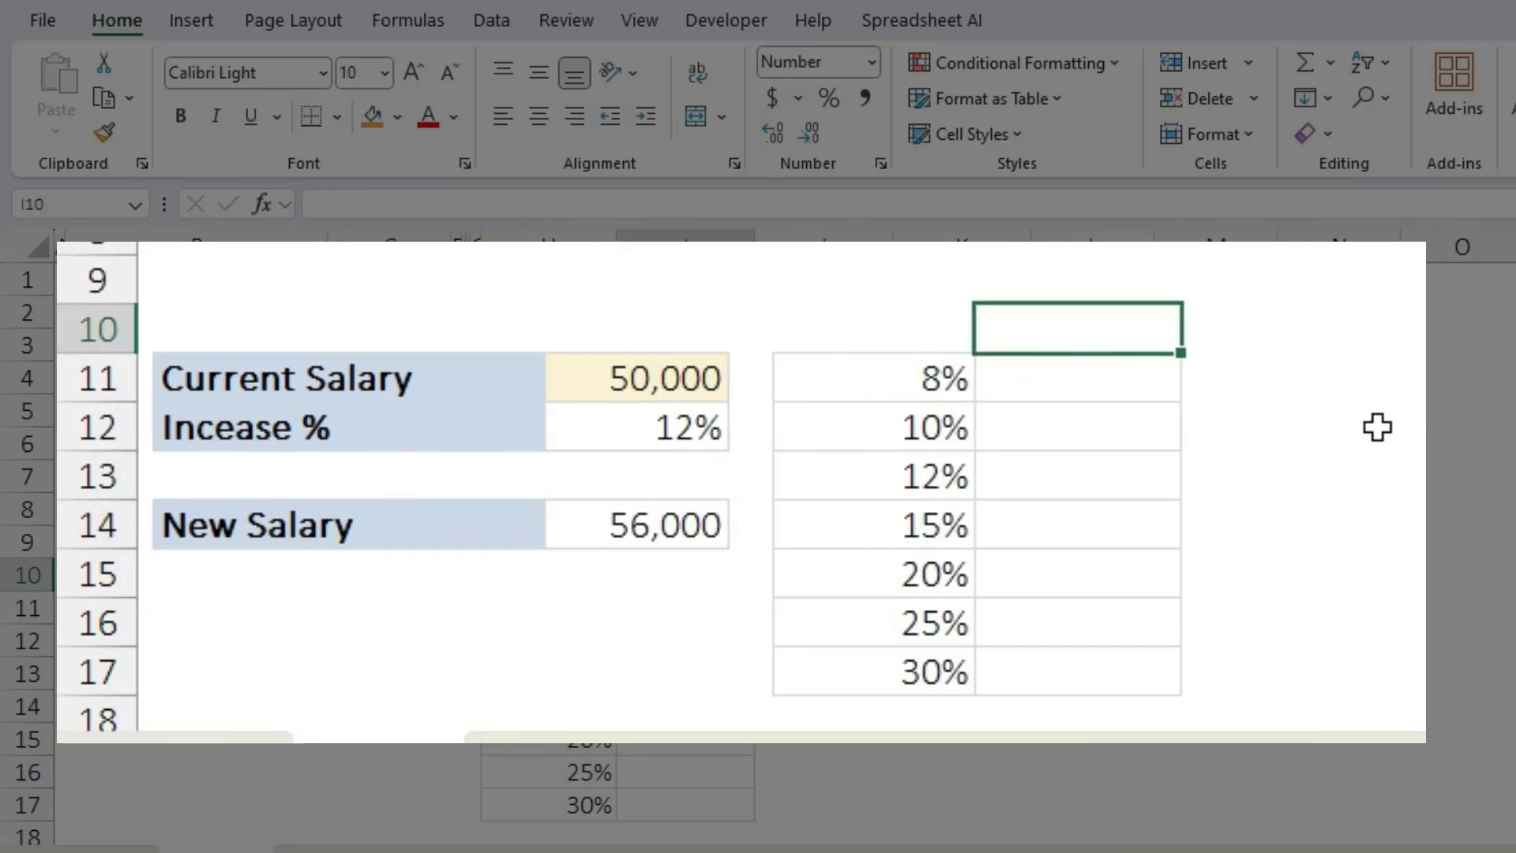
type("=")
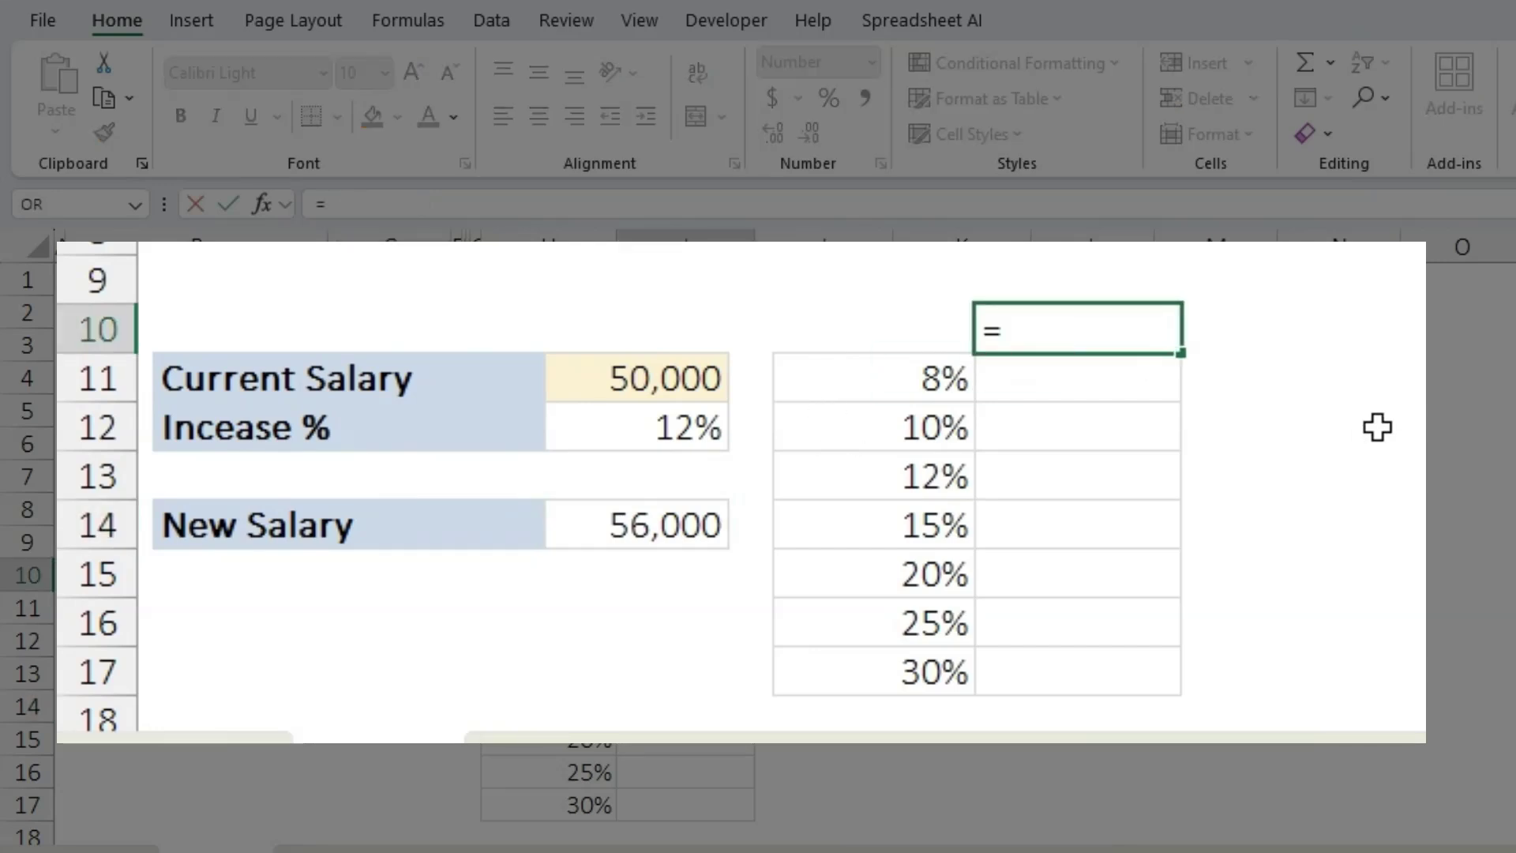
left_click(672, 524)
key("Return")
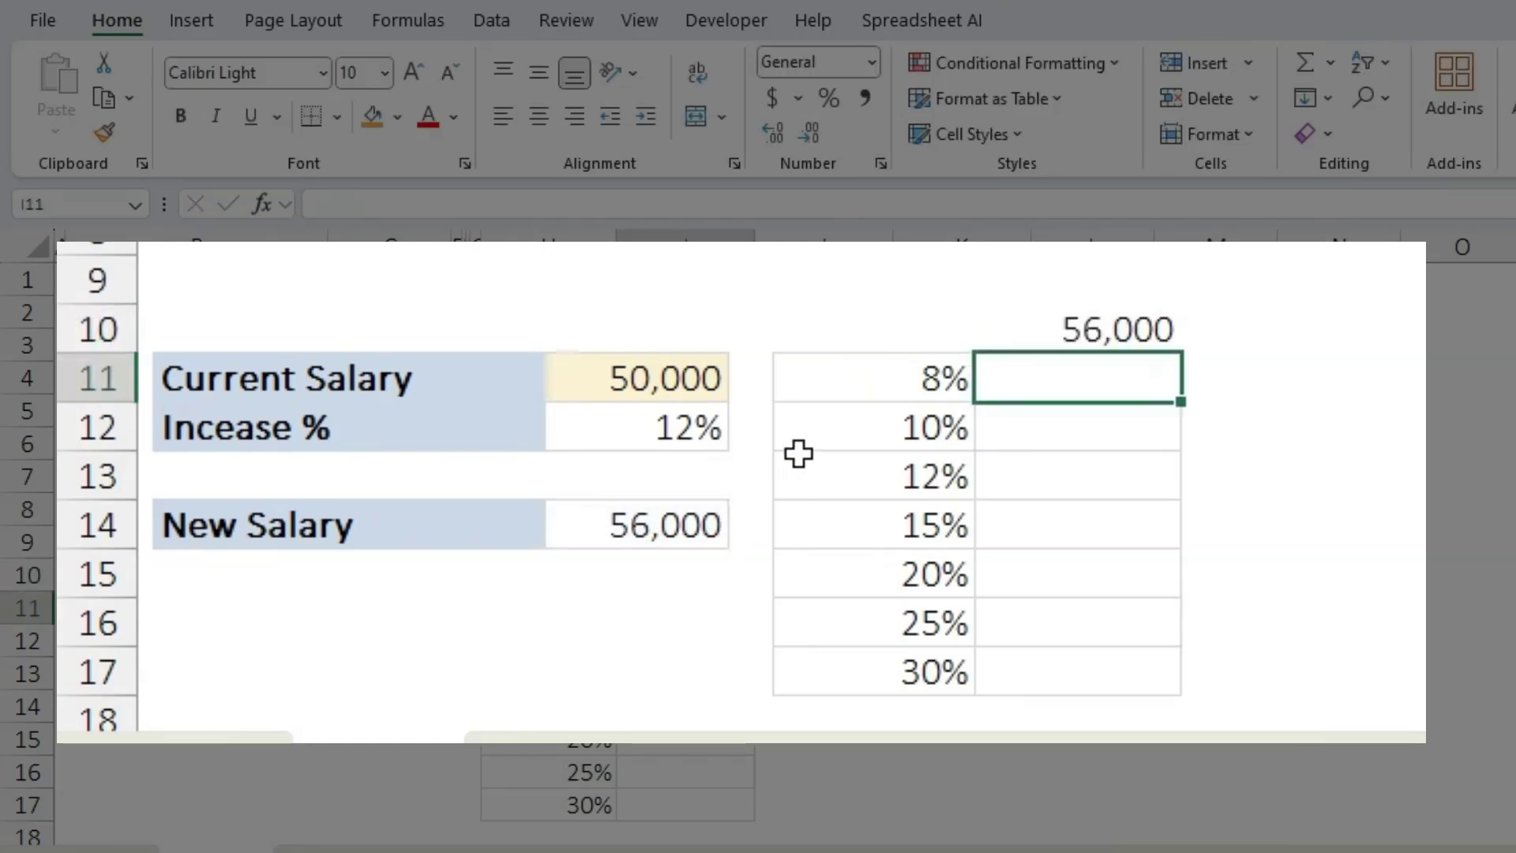
Step: Select H10:I17 and open the What-If Analysis Data Table dialog
left_click_drag(865, 343, 1063, 666)
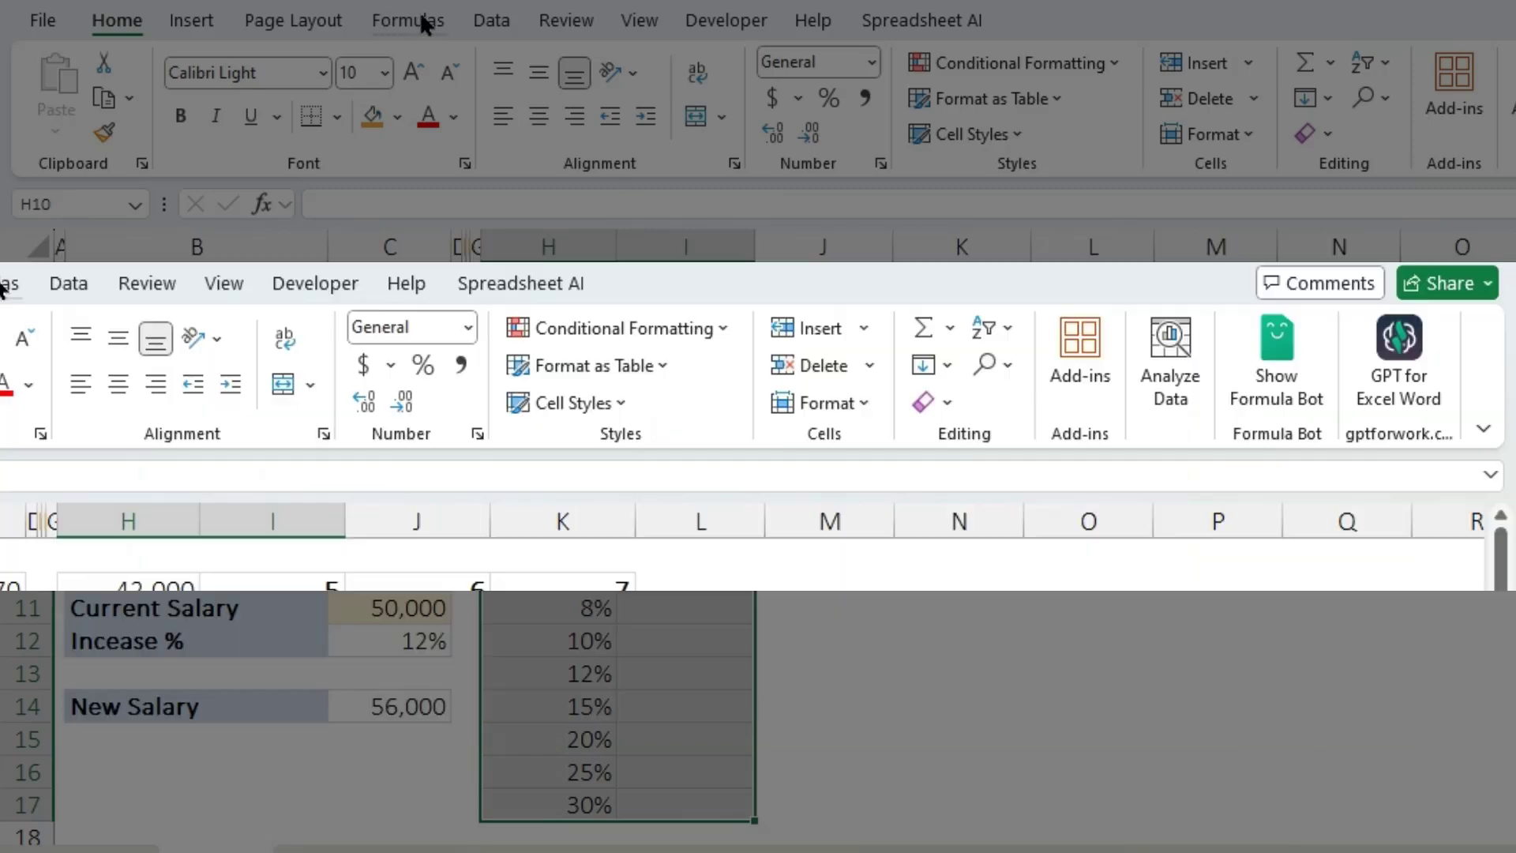
left_click(473, 21)
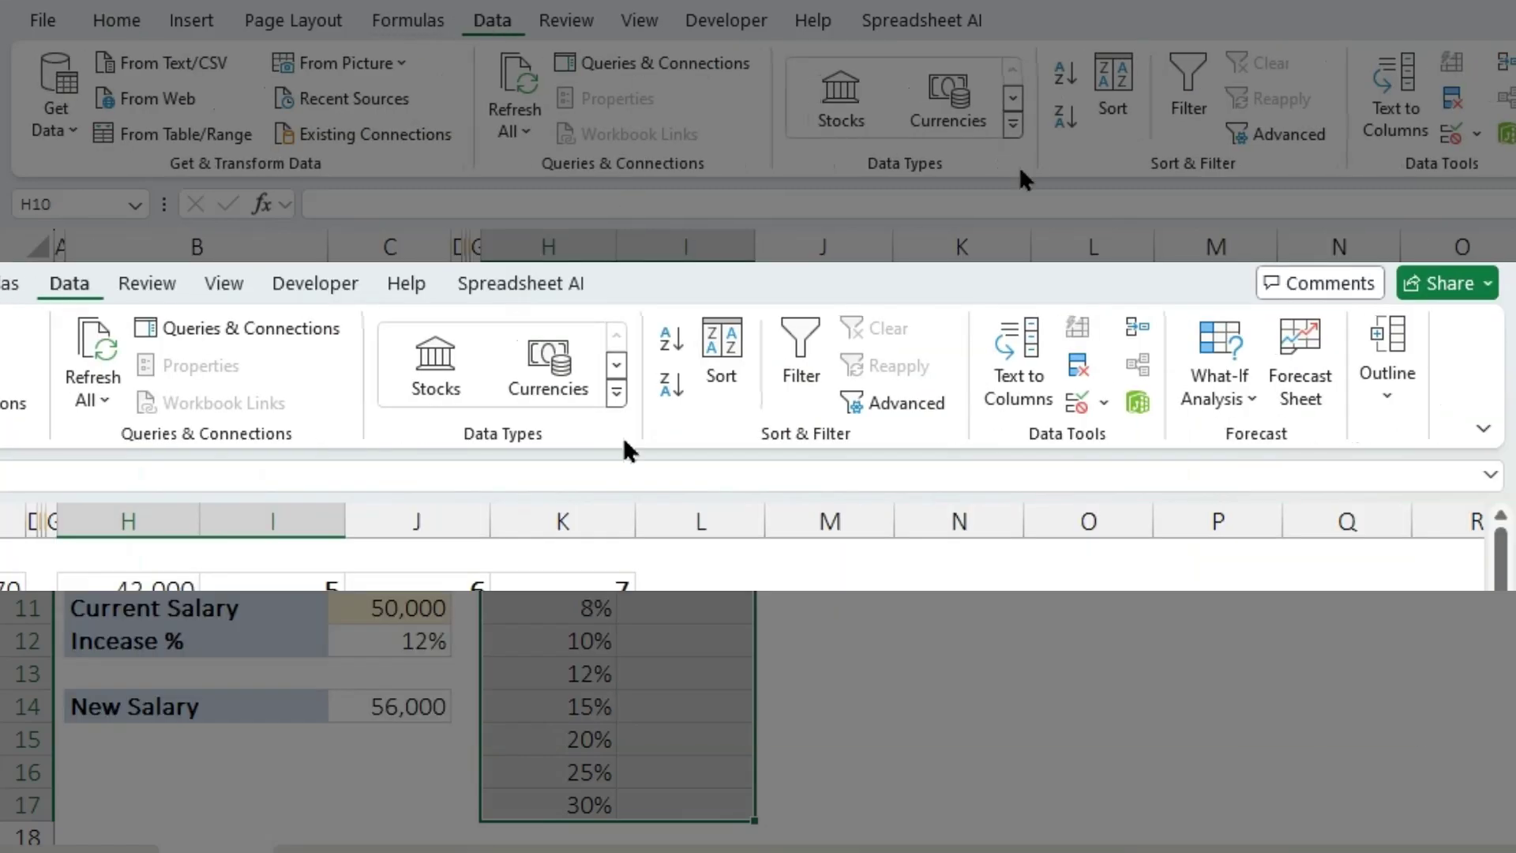
left_click(1220, 390)
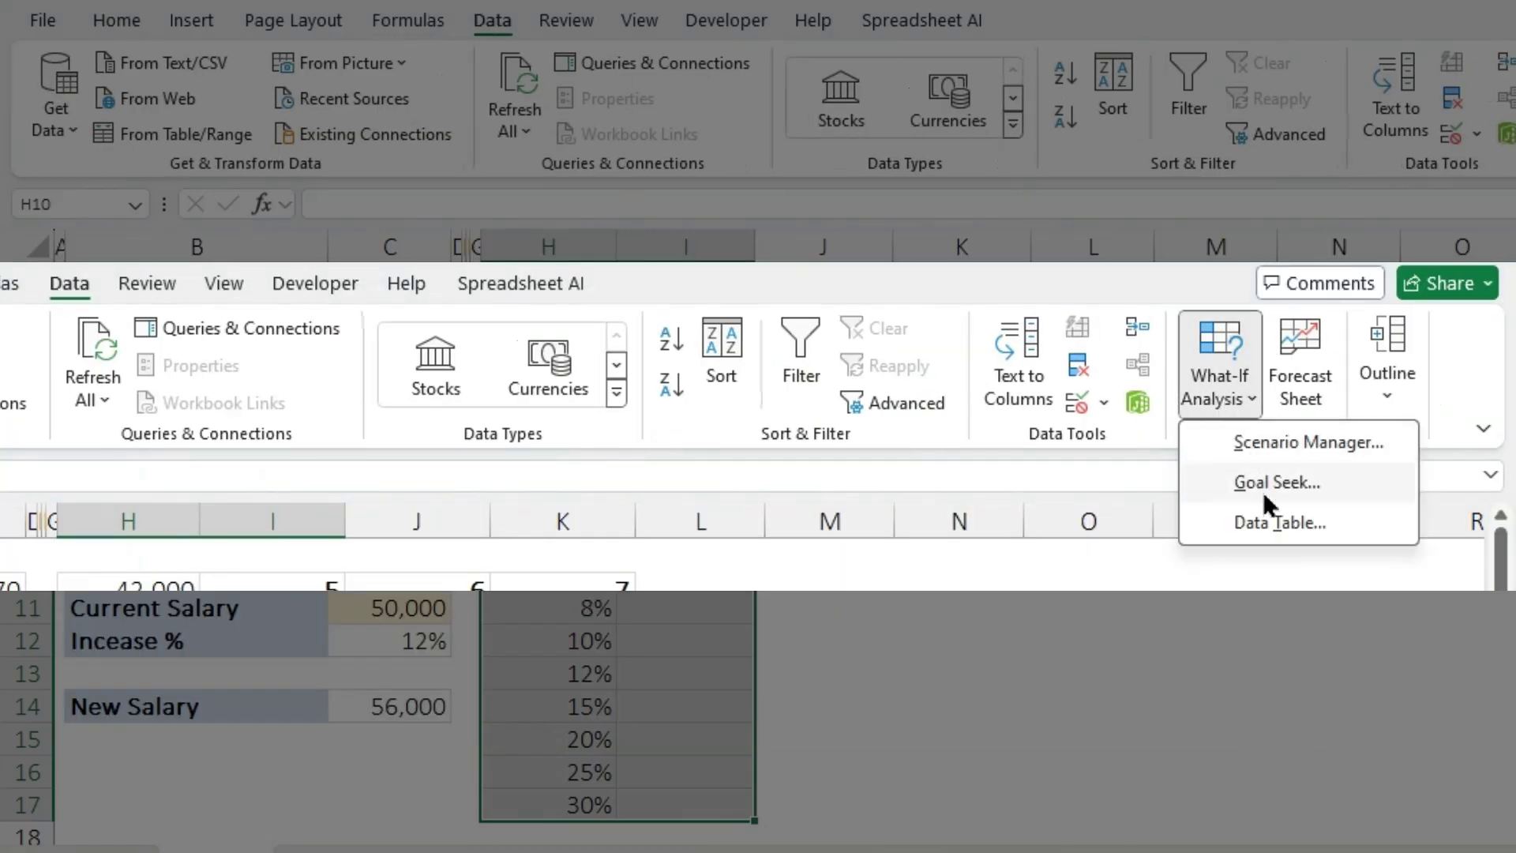
left_click(1263, 527)
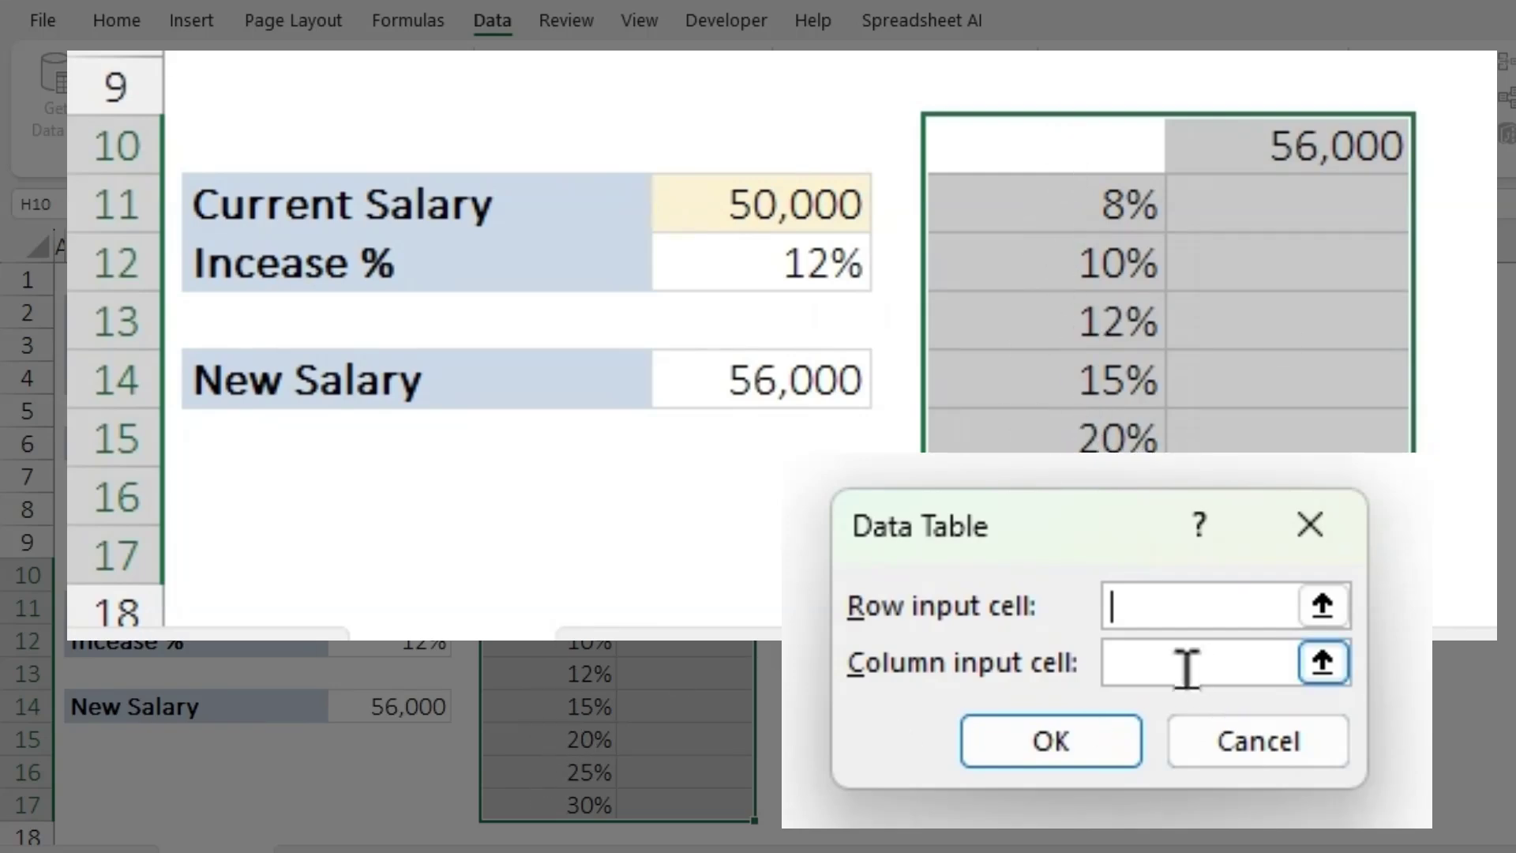
Step: Create the salary data table with column input cell $C$12
left_click(1185, 665)
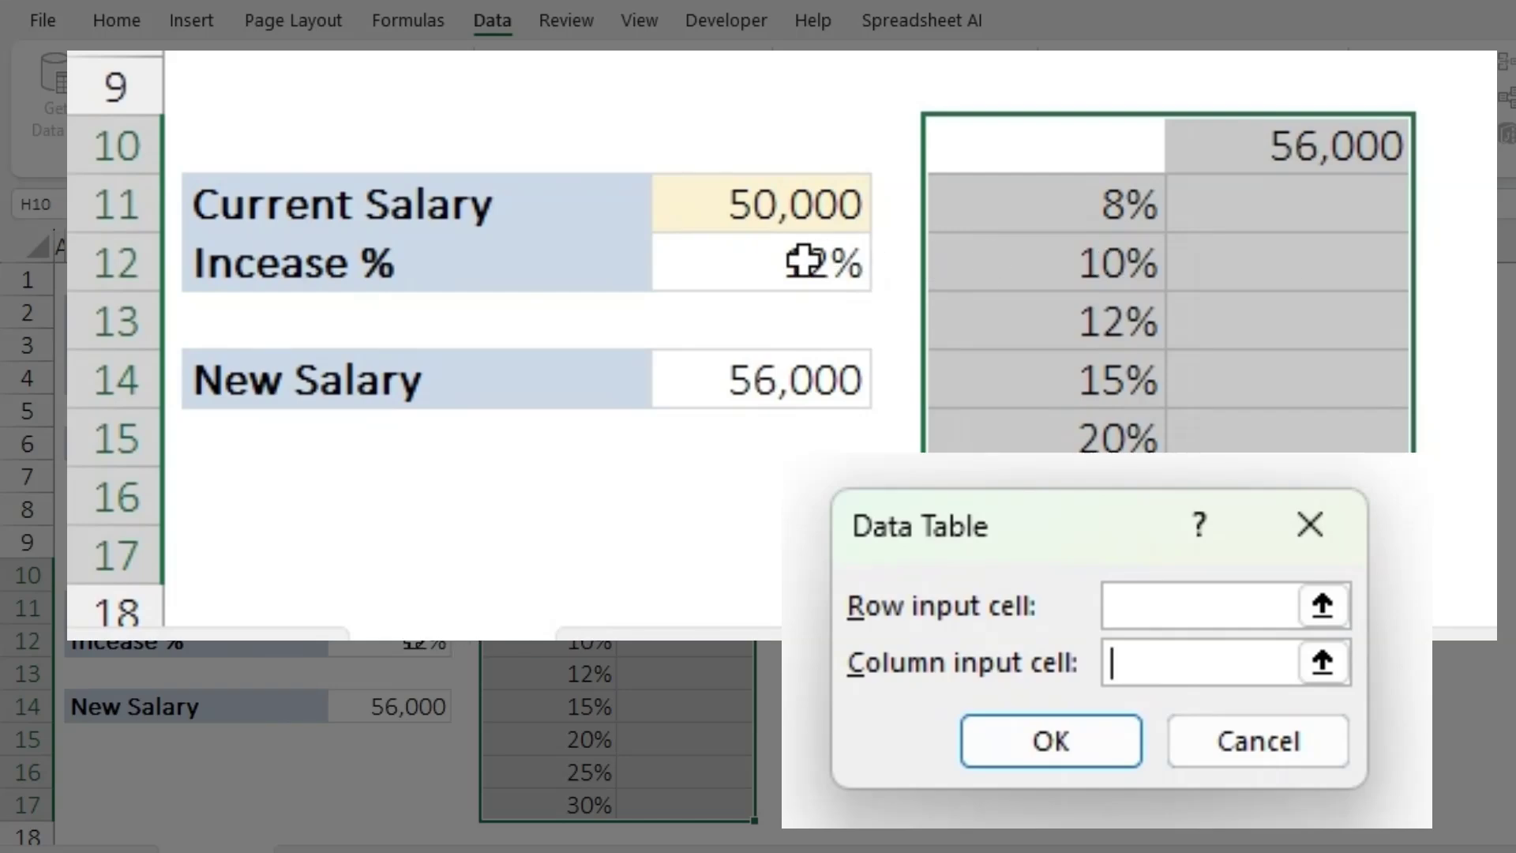
left_click(801, 263)
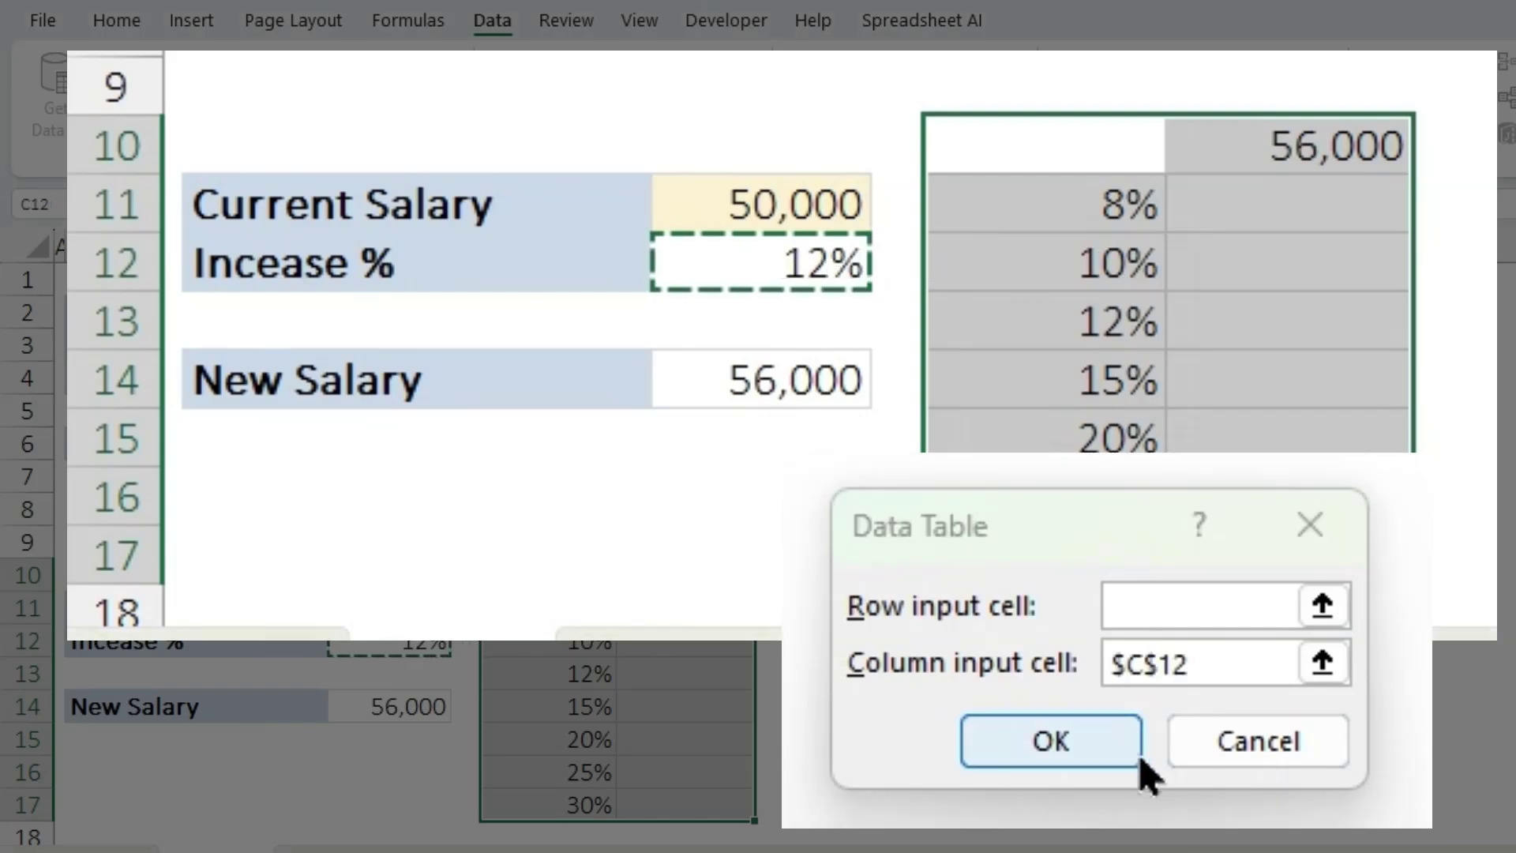
left_click(1050, 740)
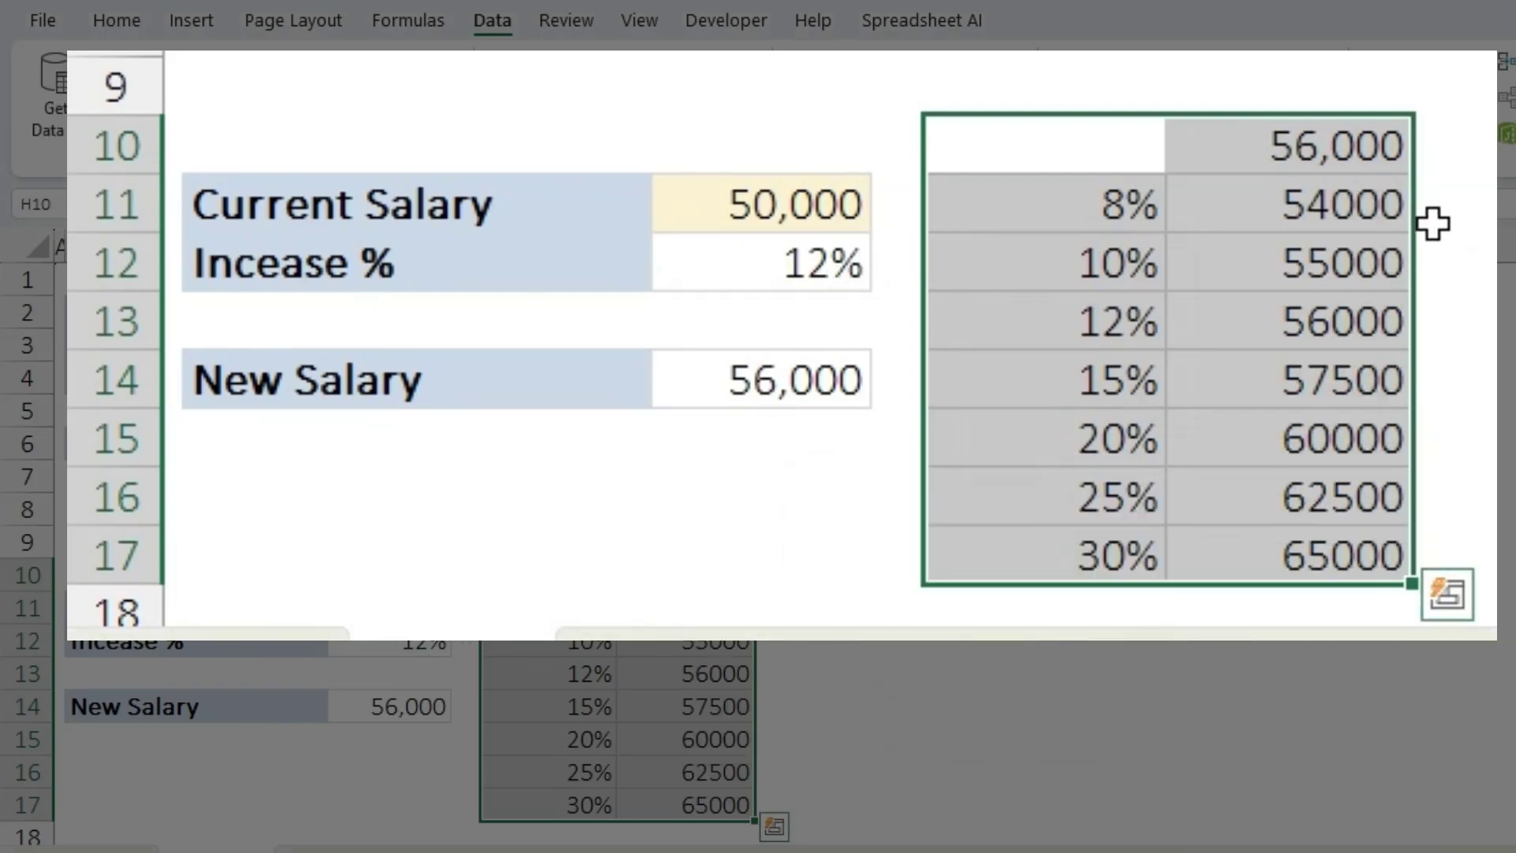
left_click(833, 746)
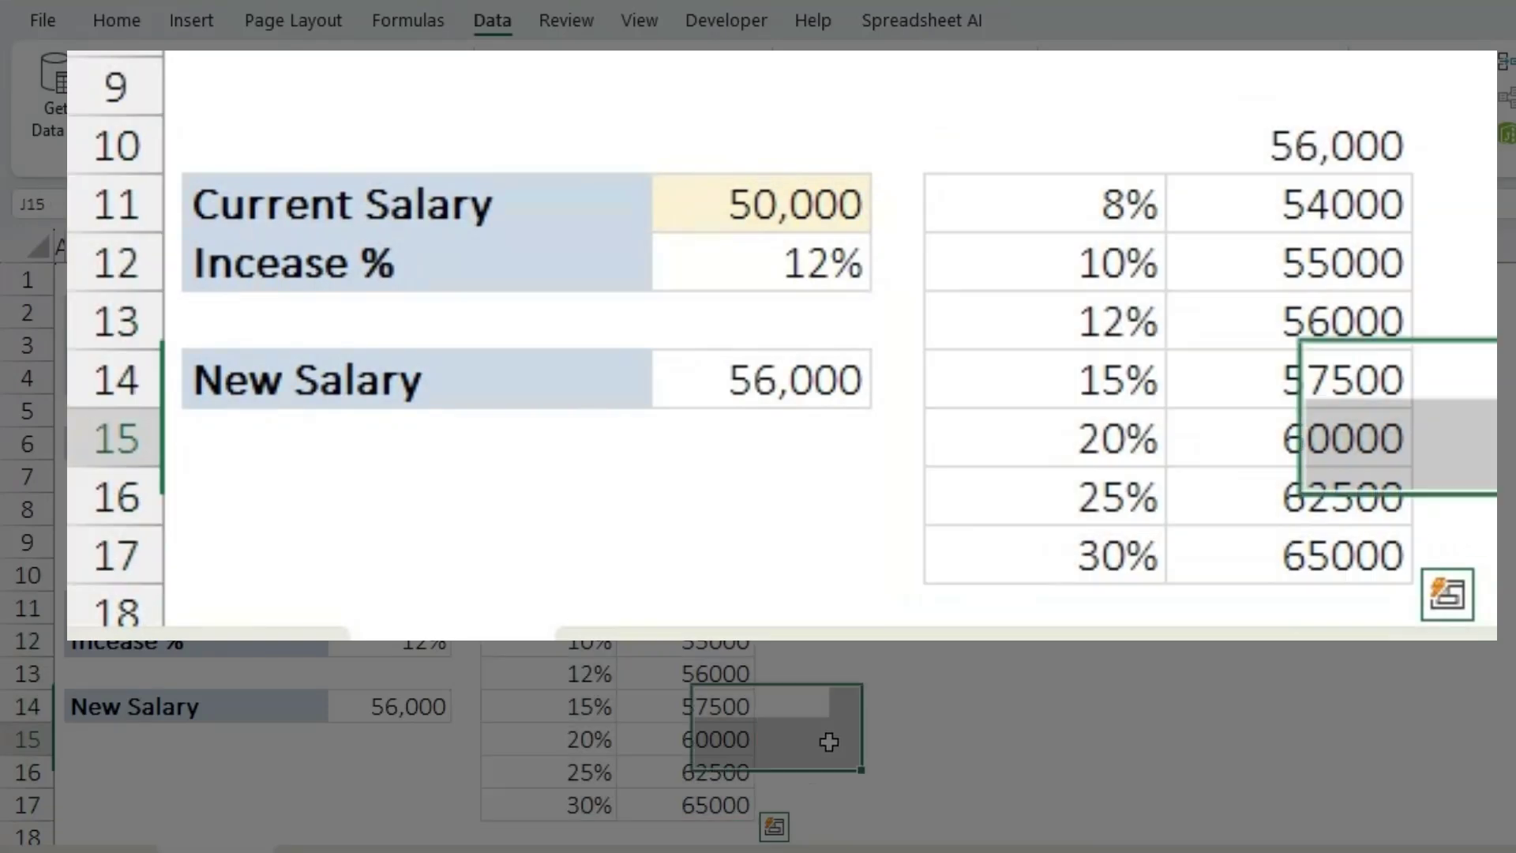
Step: Shade New Salary C14 and the matching 56,000 result I13 orange
left_click(403, 713)
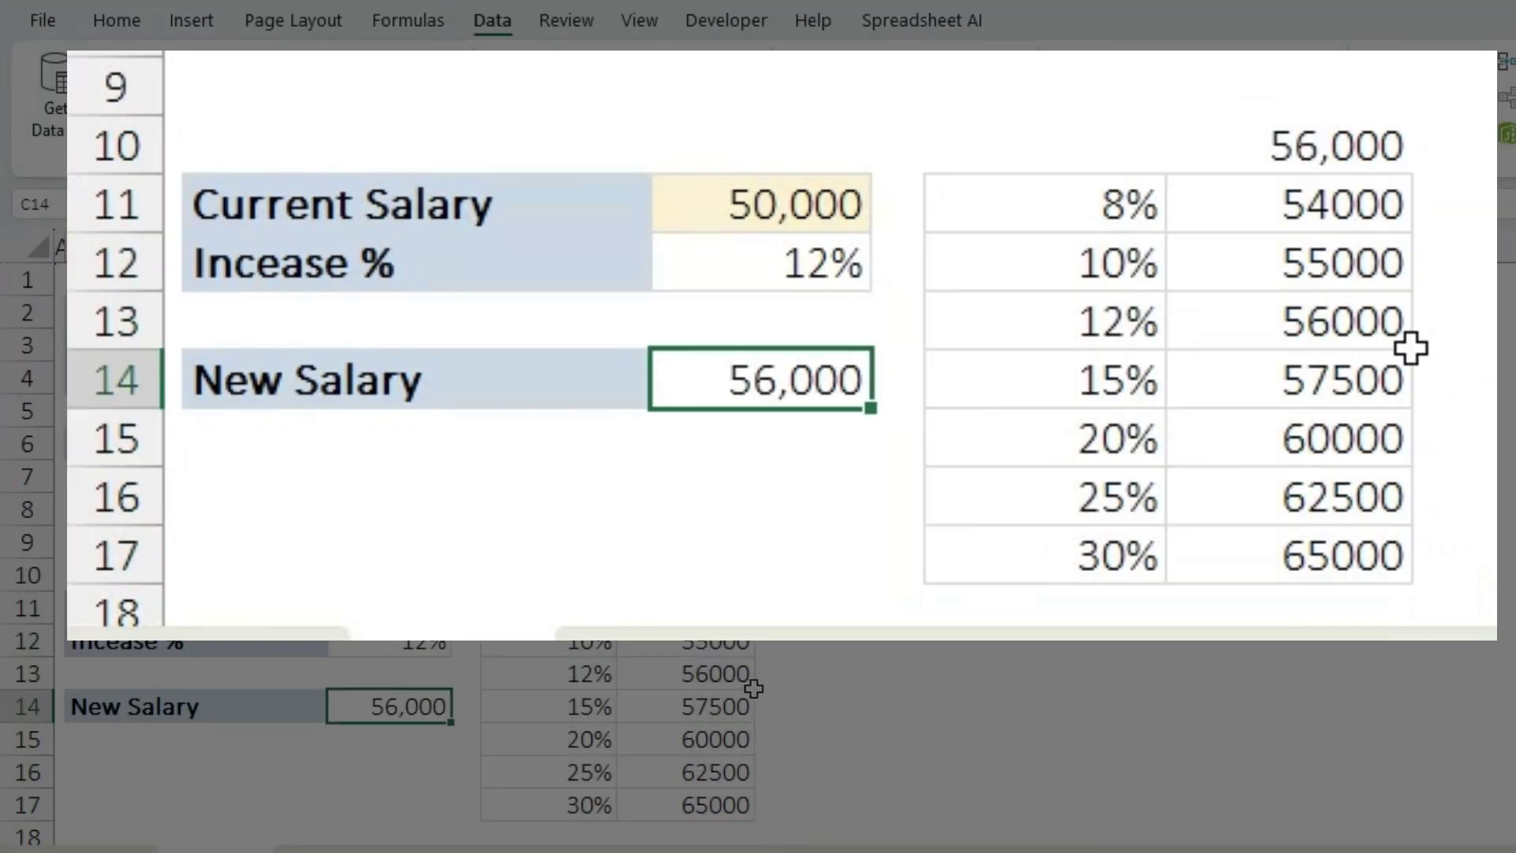
left_click(734, 673, "ctrl")
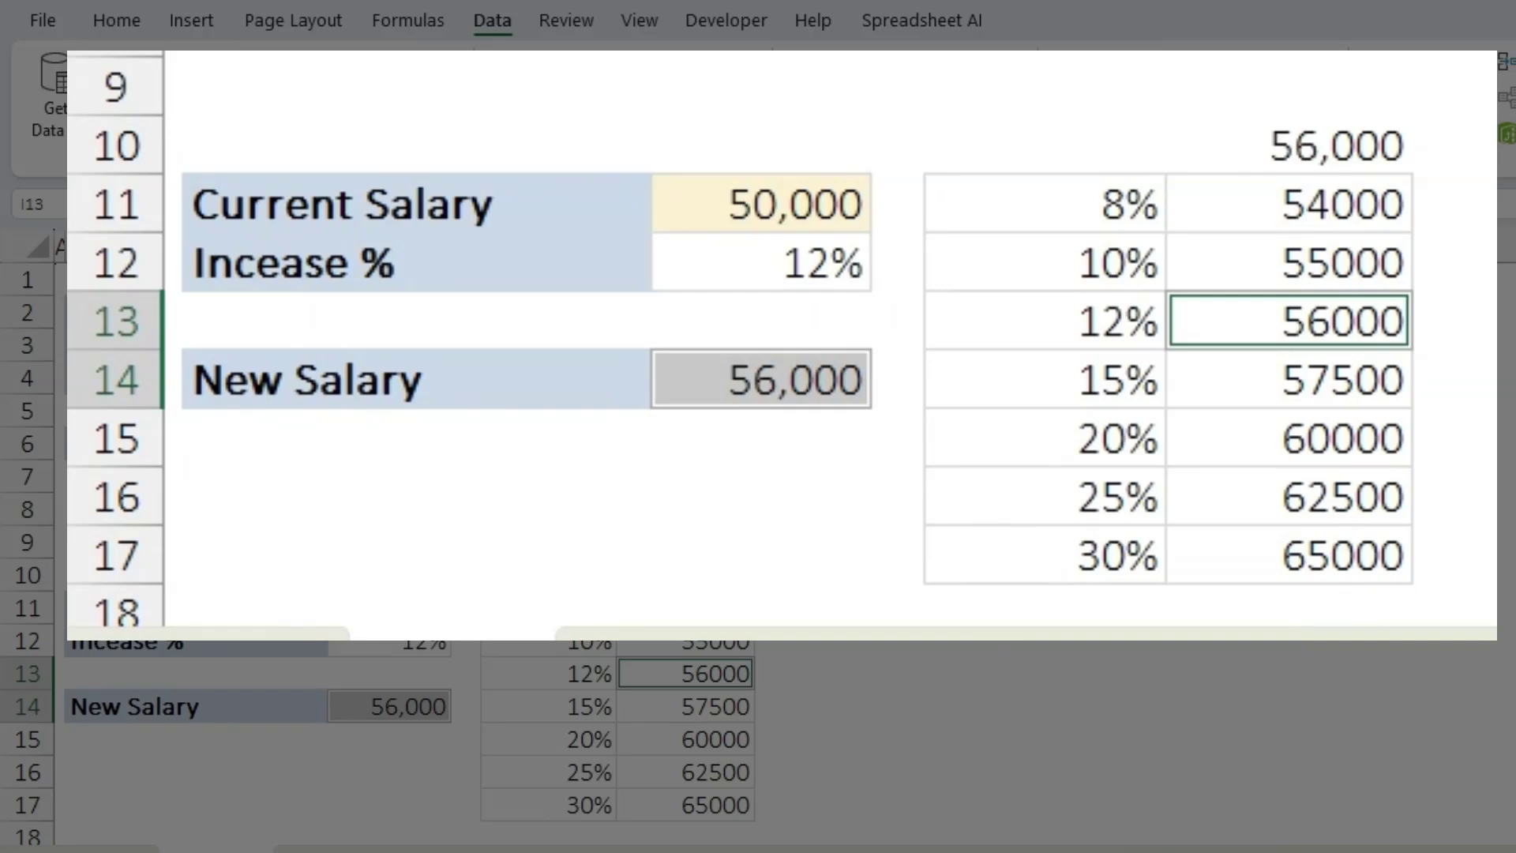
left_click(124, 24)
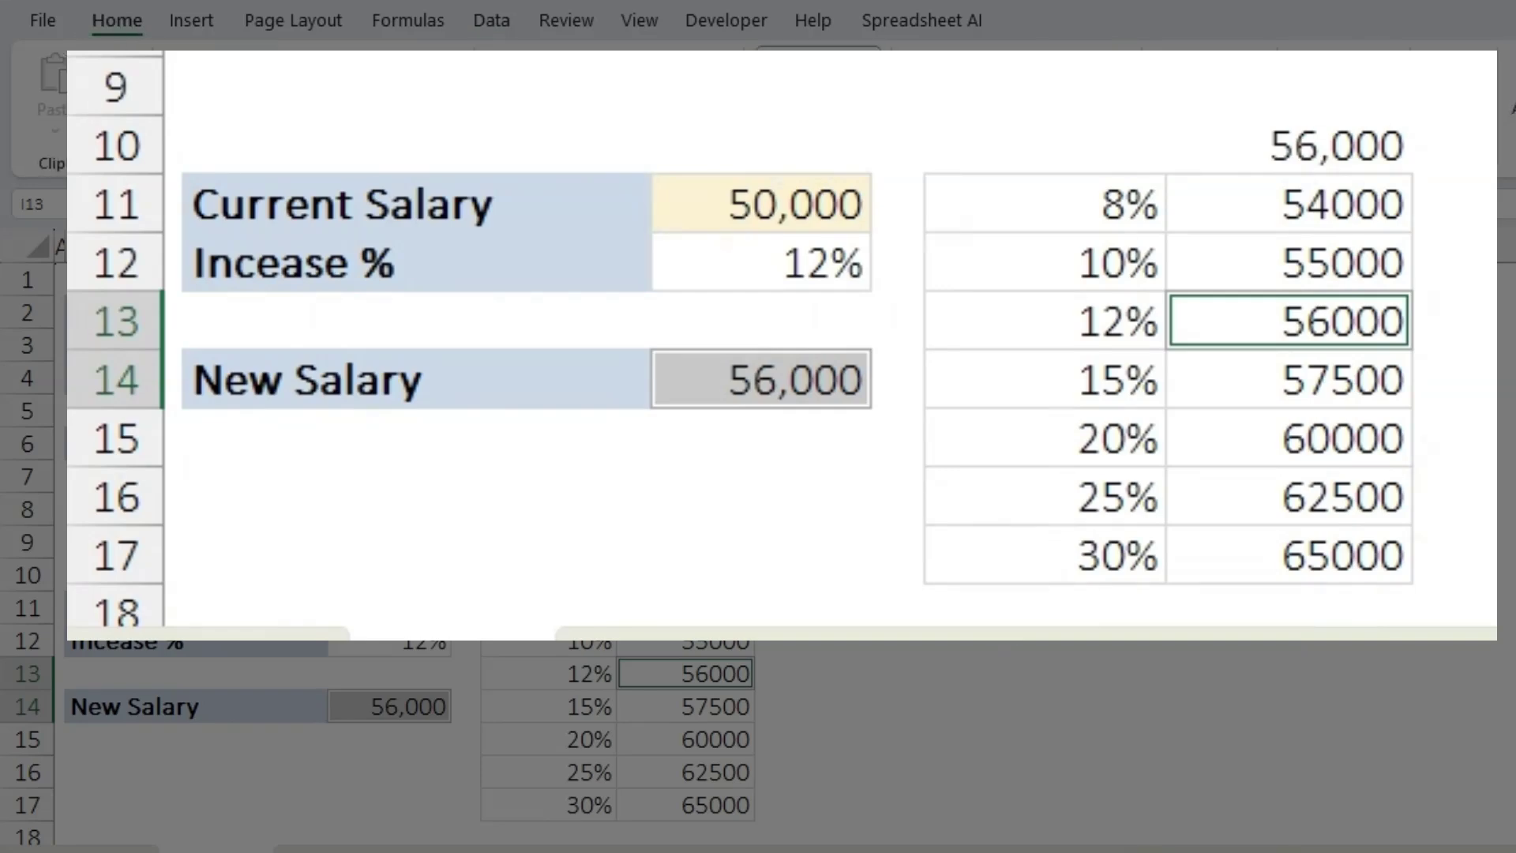
left_click(209, 135)
Step: Apply Comma Style with no decimals to salary results I11:I17
left_click_drag(672, 606, 729, 802)
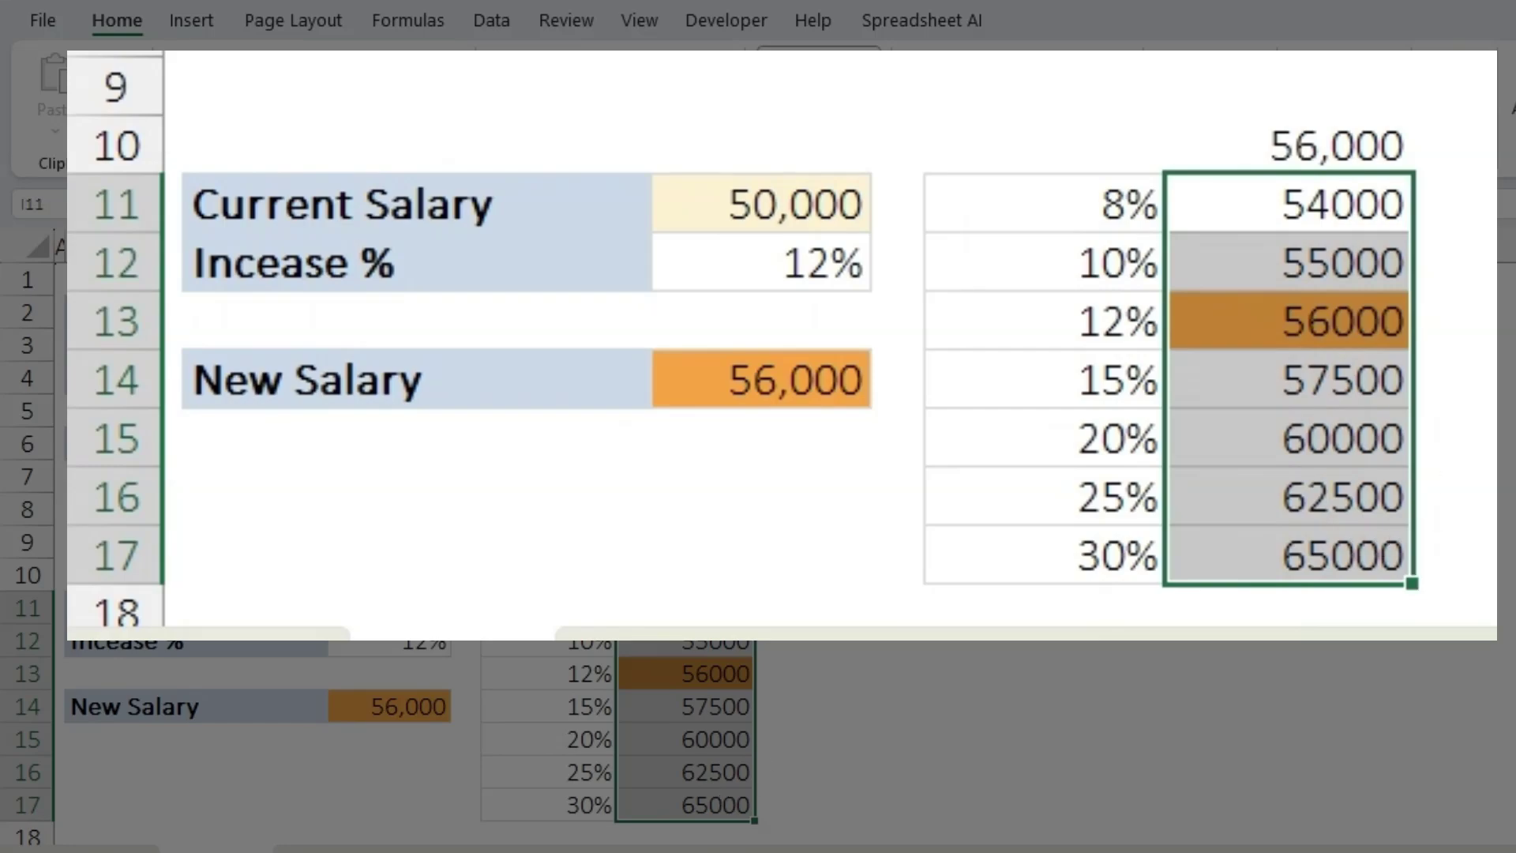
key("alt+h")
key("k")
key("alt+h")
key("9")
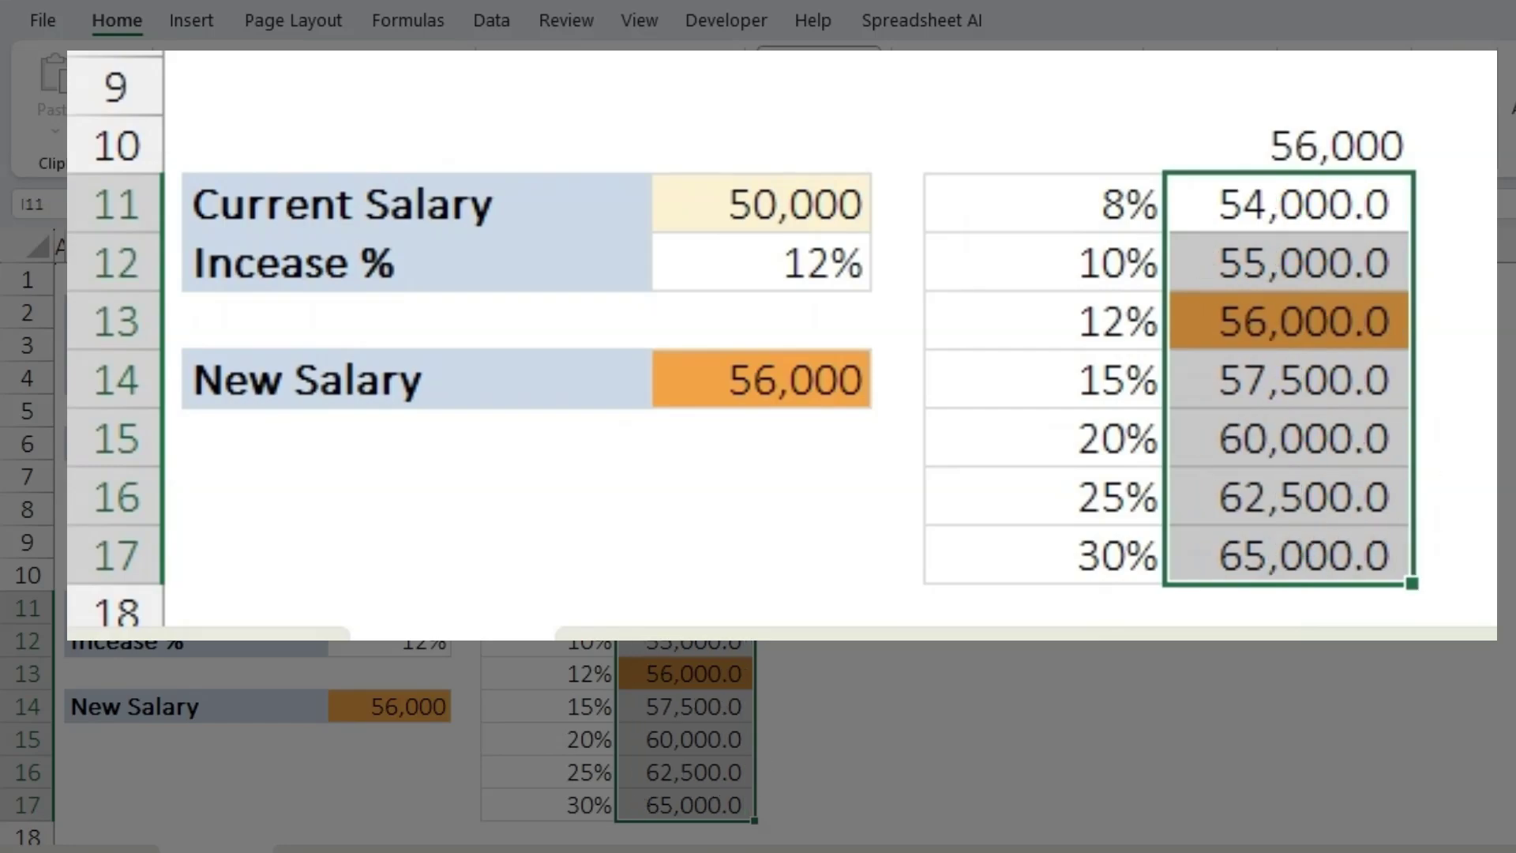
key("alt+h")
key("9")
left_click(742, 573)
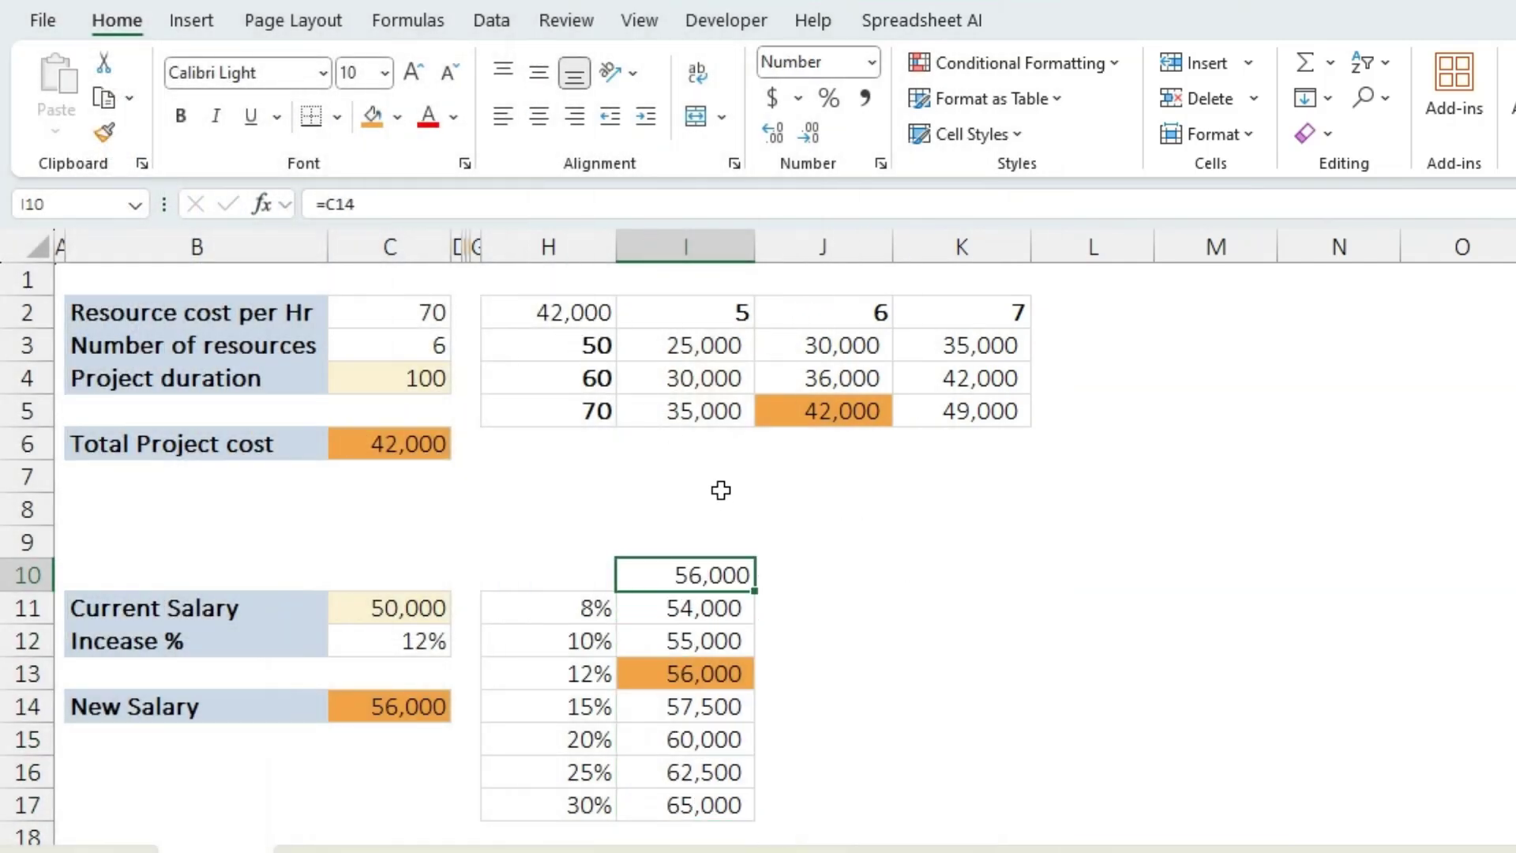
Step: Give H2 and I10 the ;;; custom number format to hide their values
left_click(570, 315)
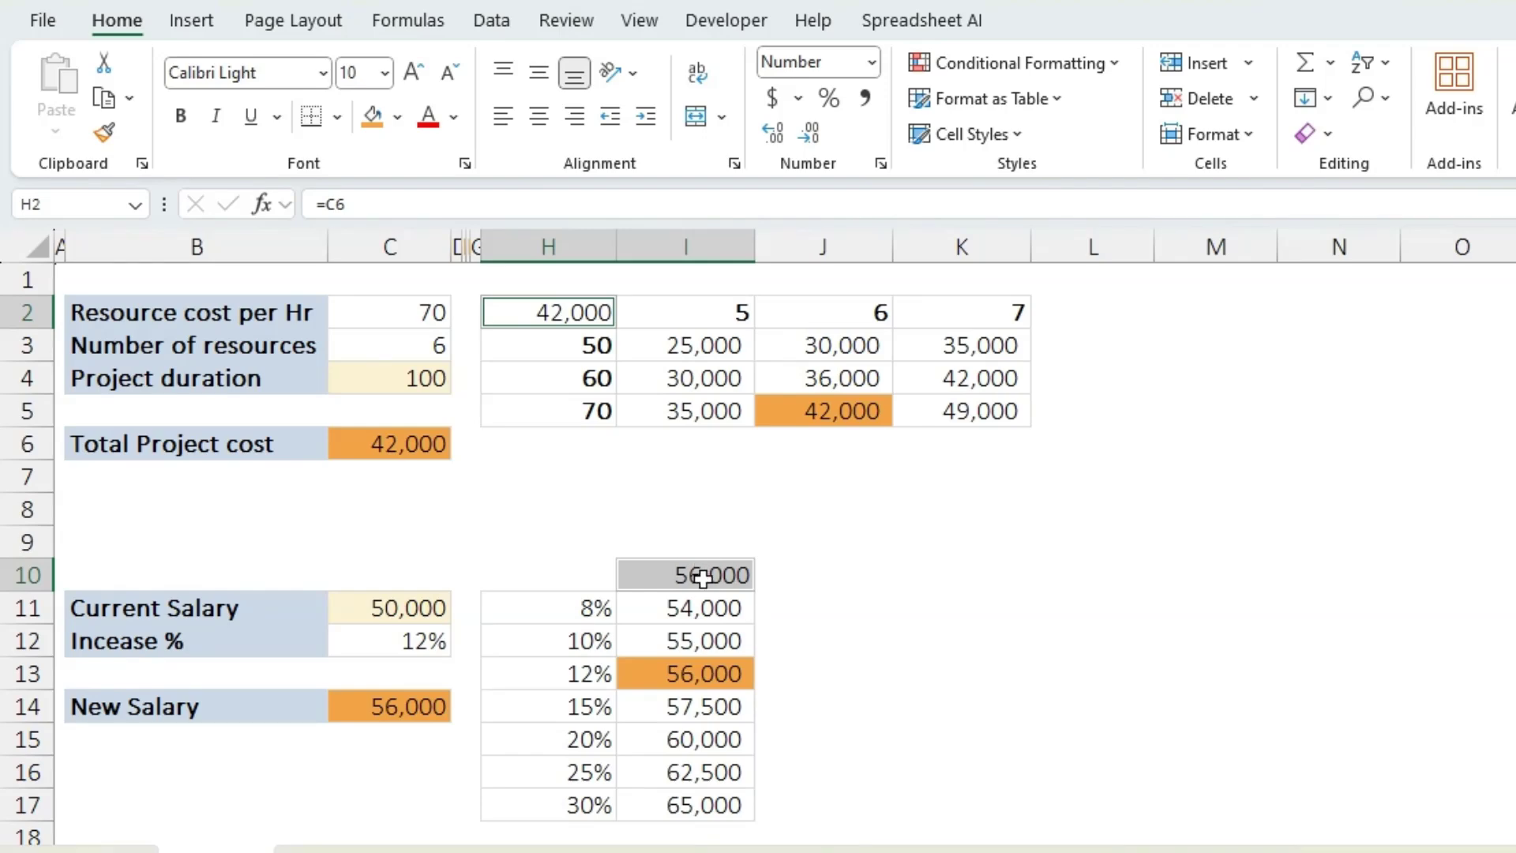
key("ctrl+1")
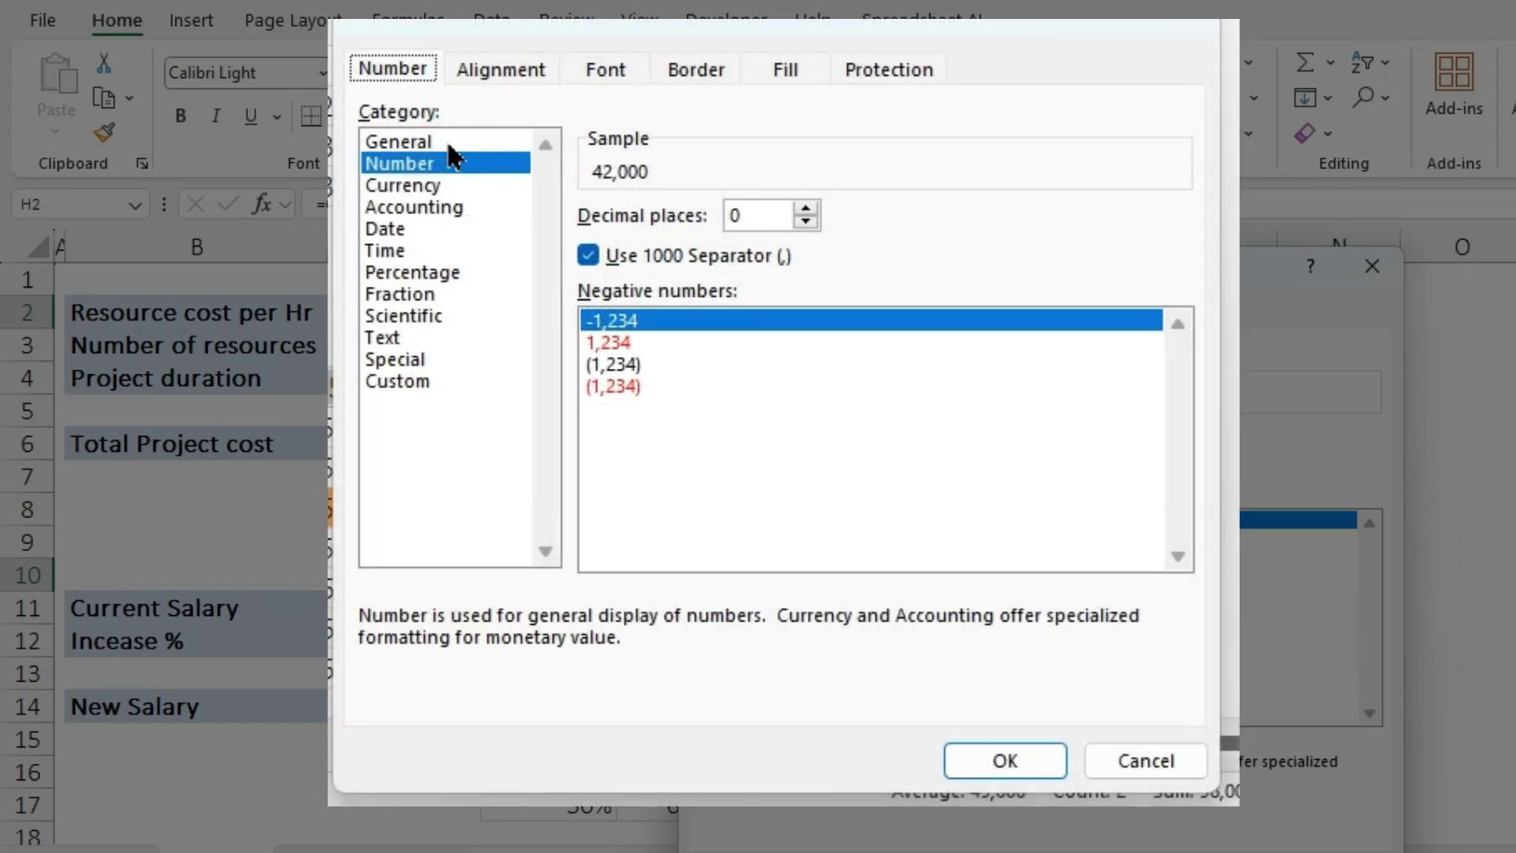
left_click(421, 365)
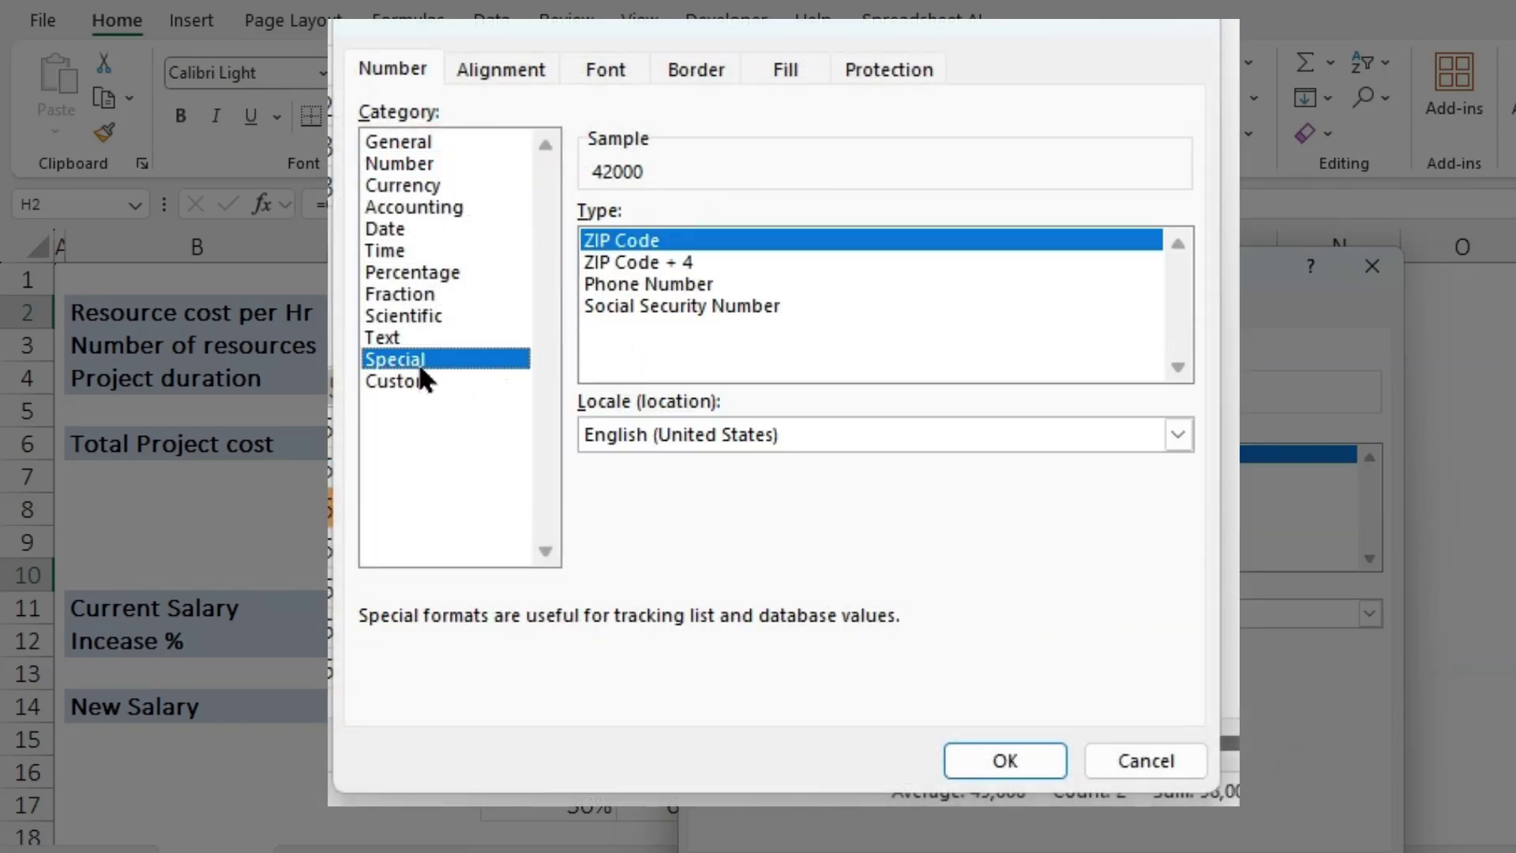
left_click(422, 383)
left_click_drag(670, 244, 540, 241)
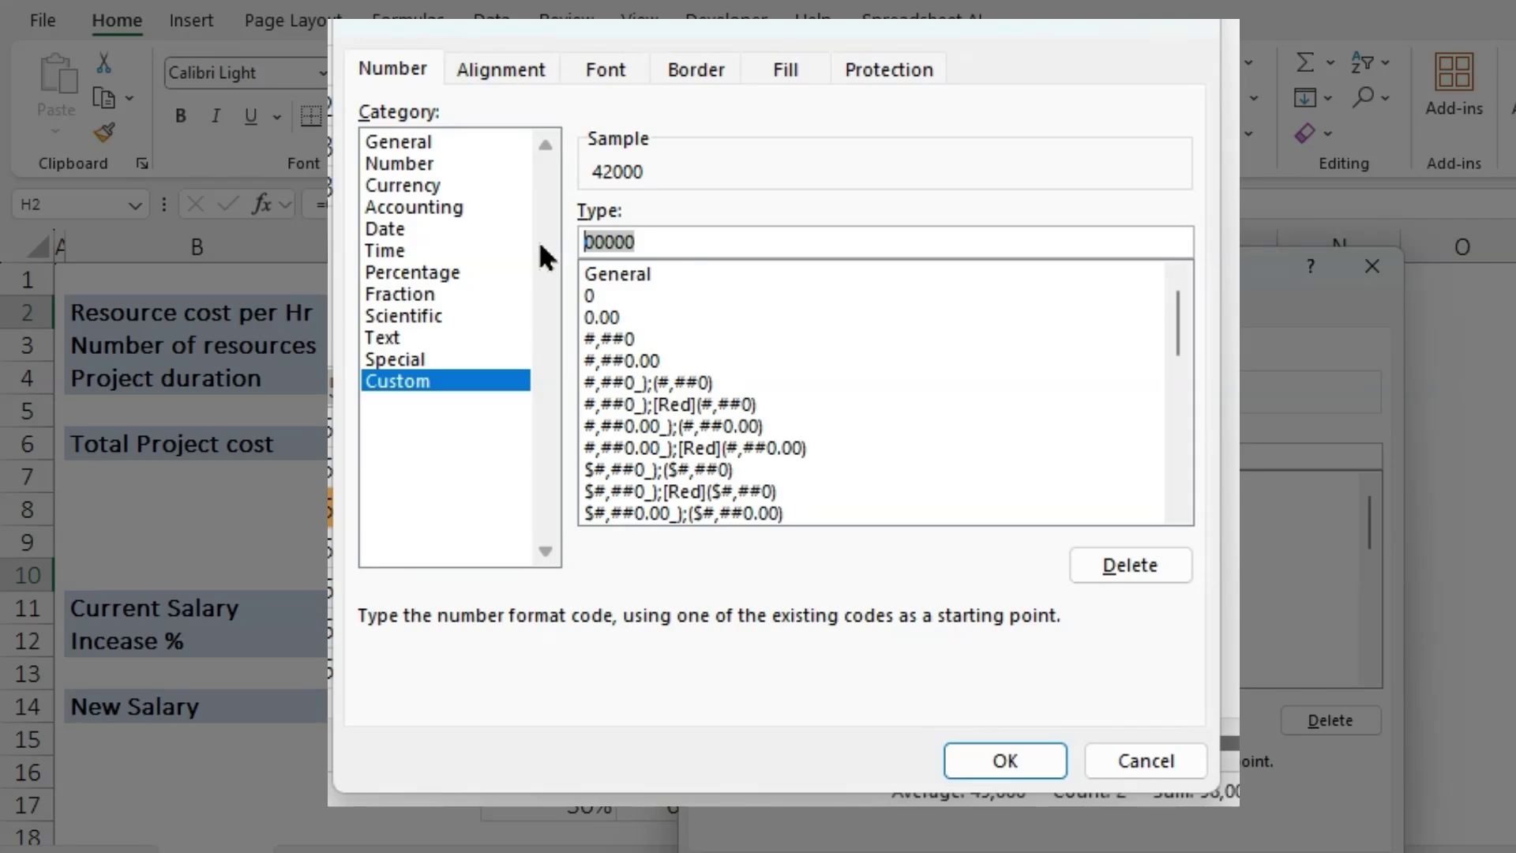
type(";;;")
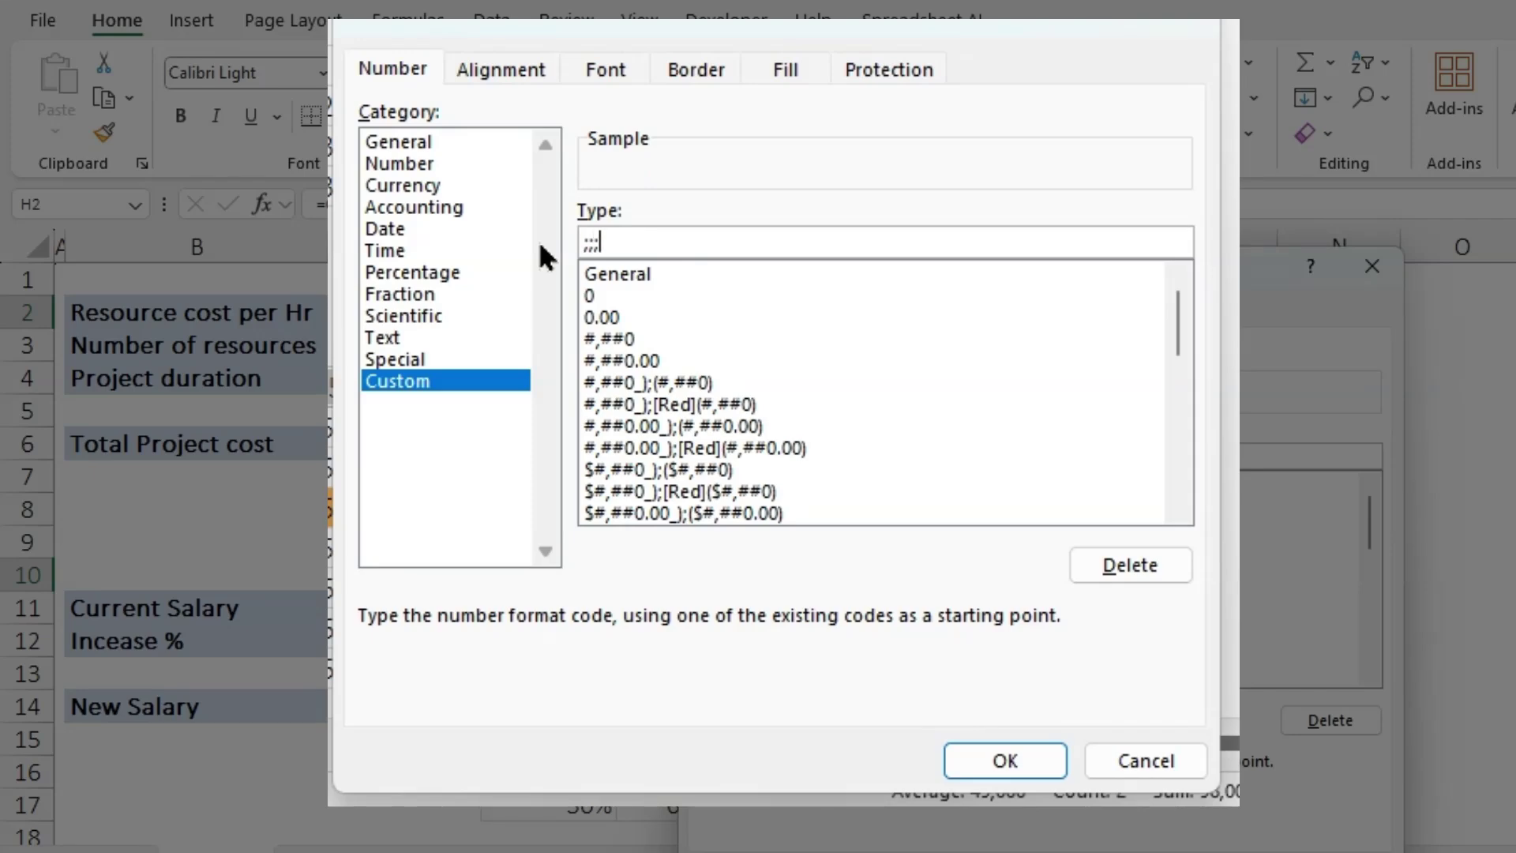
key("Return")
left_click(790, 596)
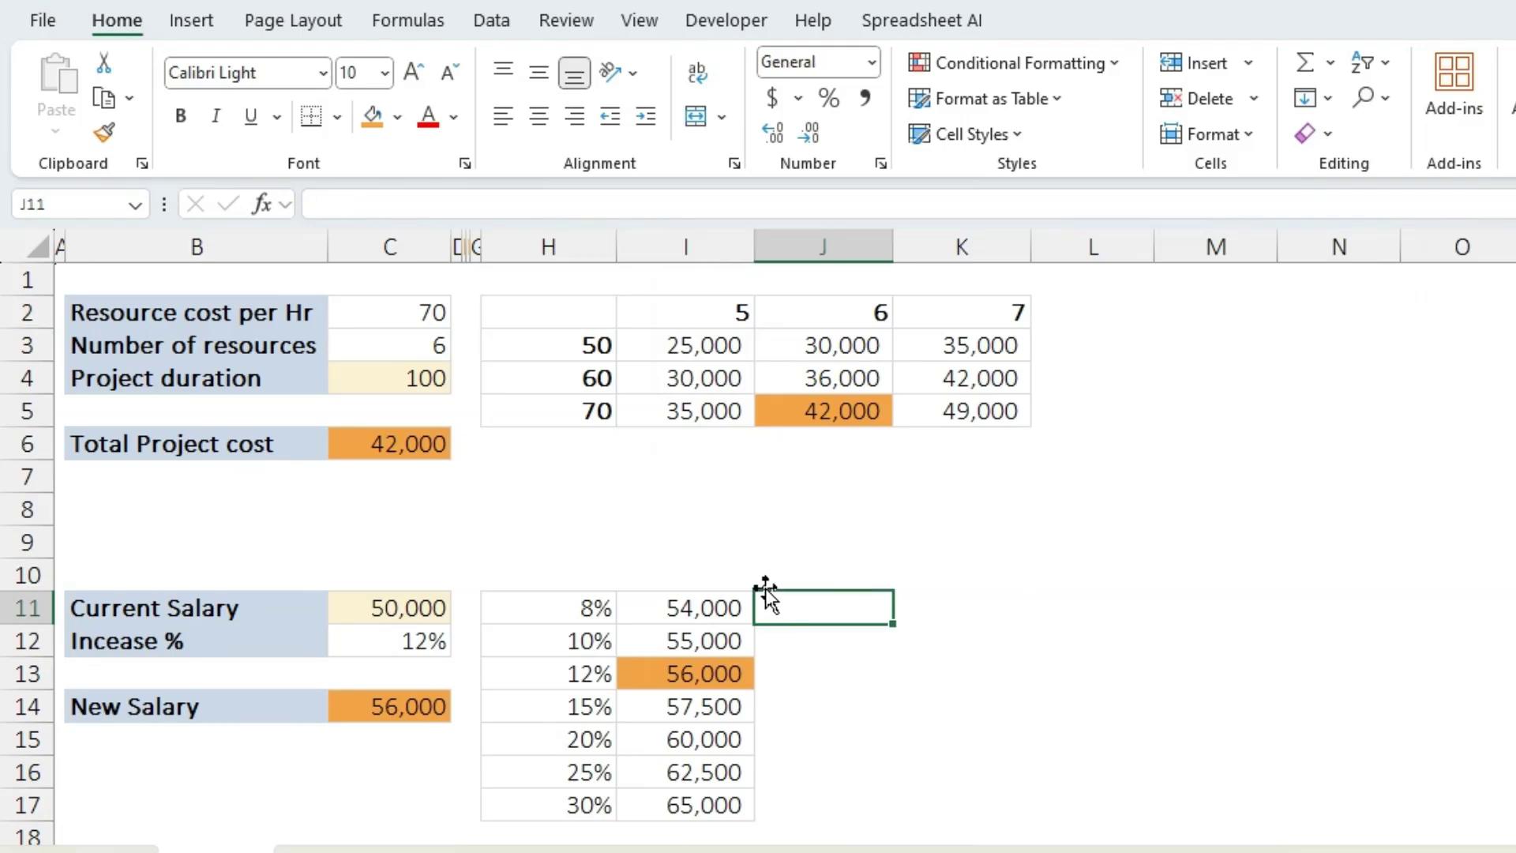
left_click(859, 543)
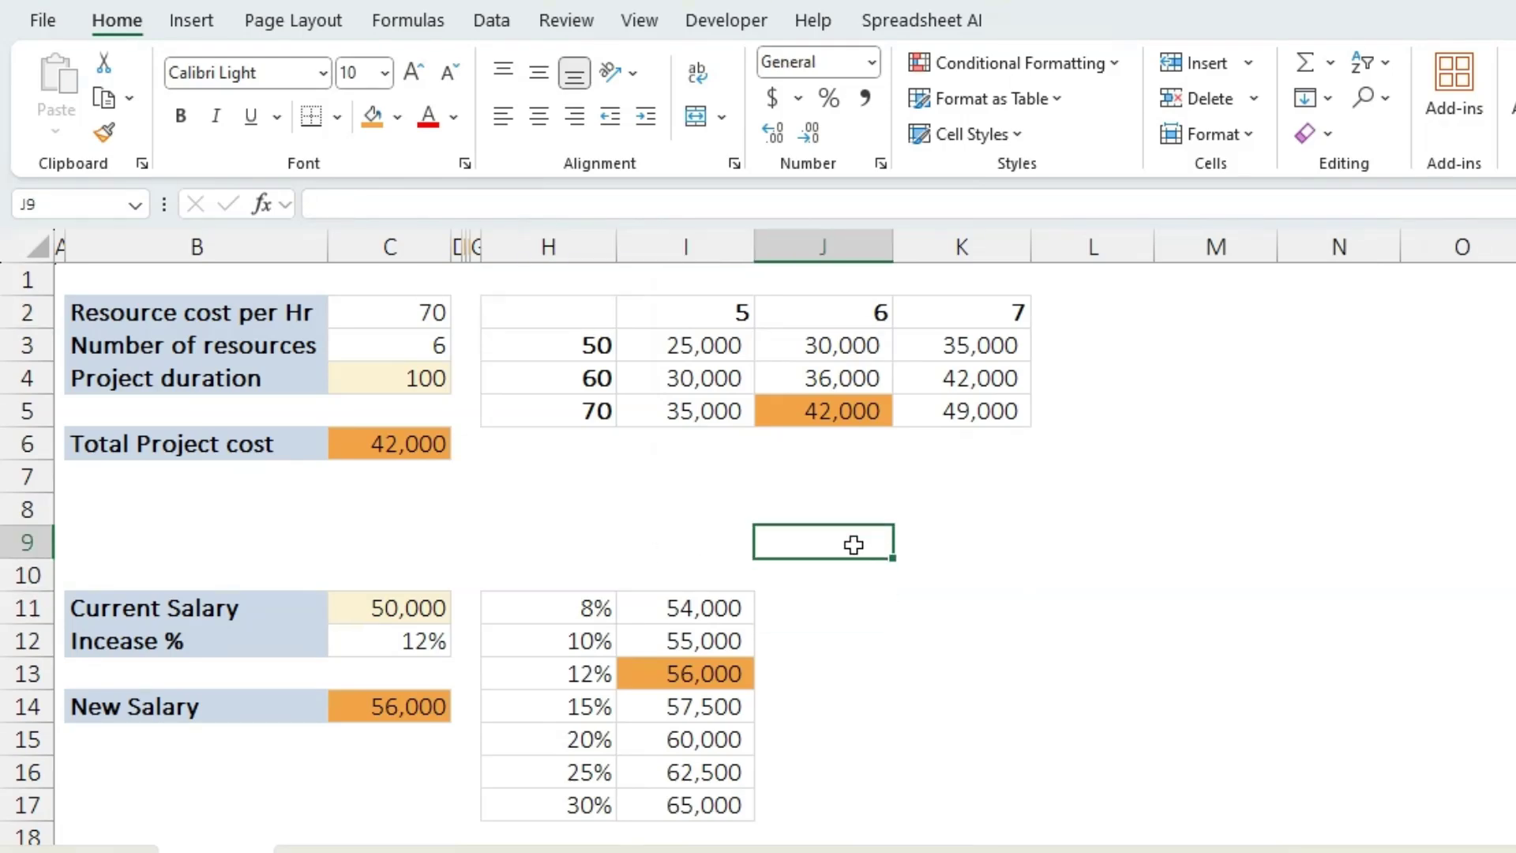